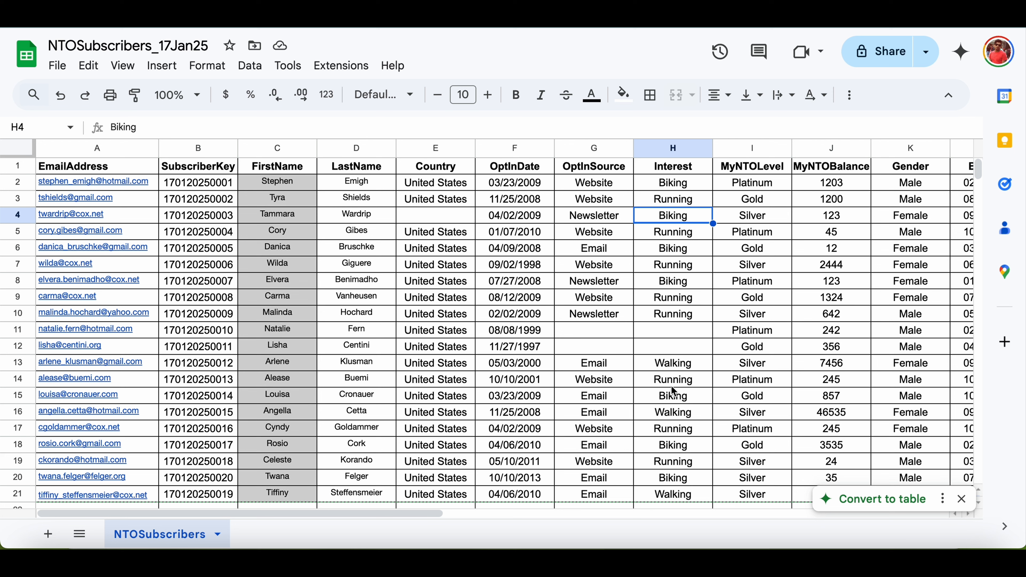
# Inspect the header and sample values of the SubscriberKey, Country and OptInSource columns in the subscriber spreadsheet.
pyautogui.click(224, 172)
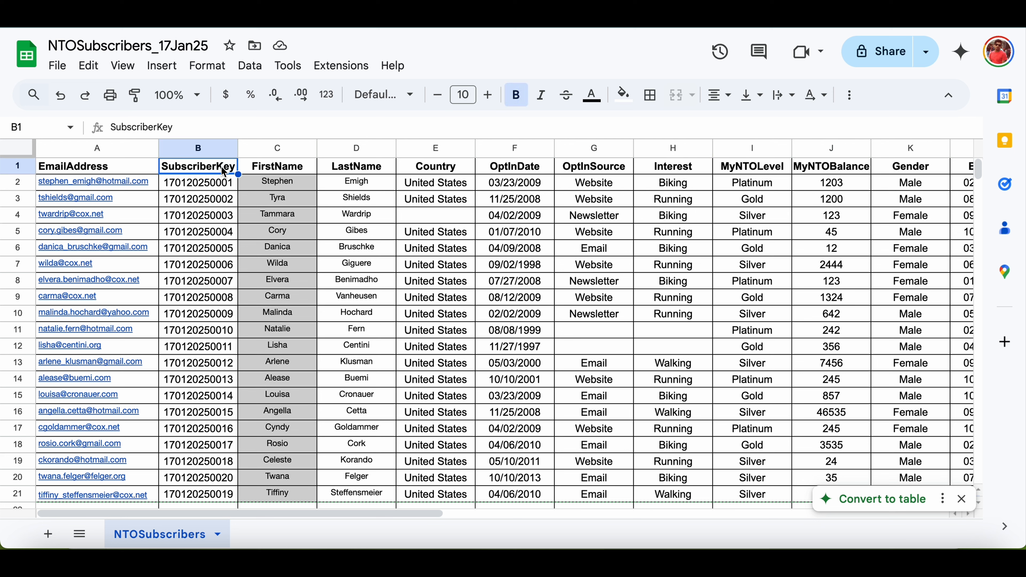
pyautogui.click(224, 185)
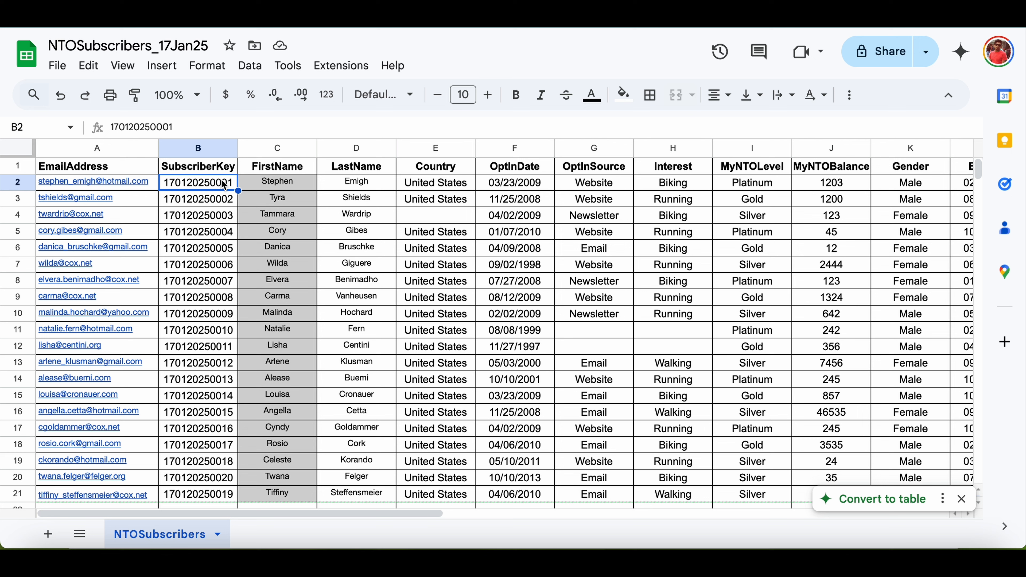
pyautogui.click(362, 221)
pyautogui.click(447, 200)
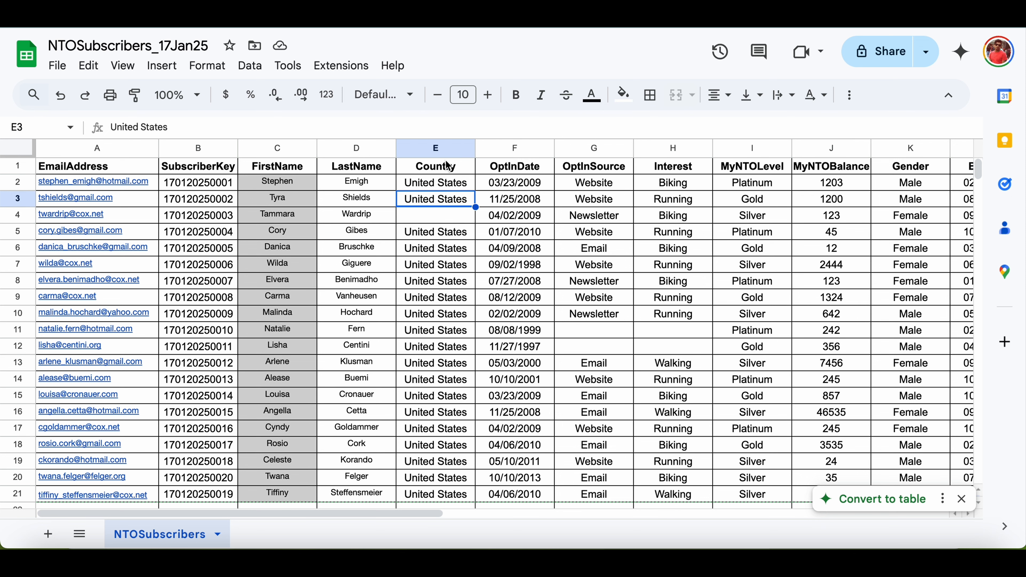
pyautogui.click(448, 216)
pyautogui.hscroll(2, 448, 216)
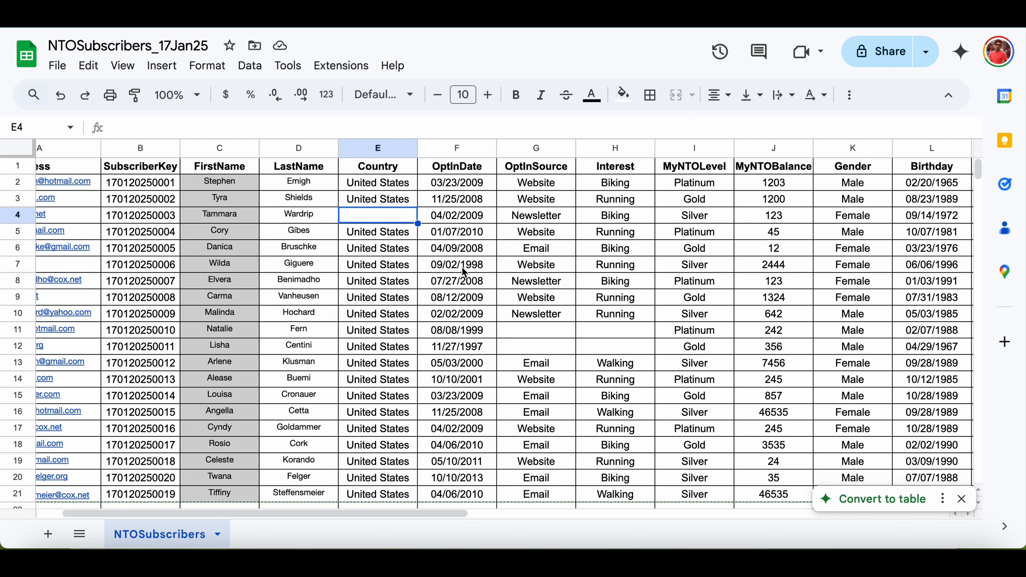
pyautogui.hscroll(4, 464, 273)
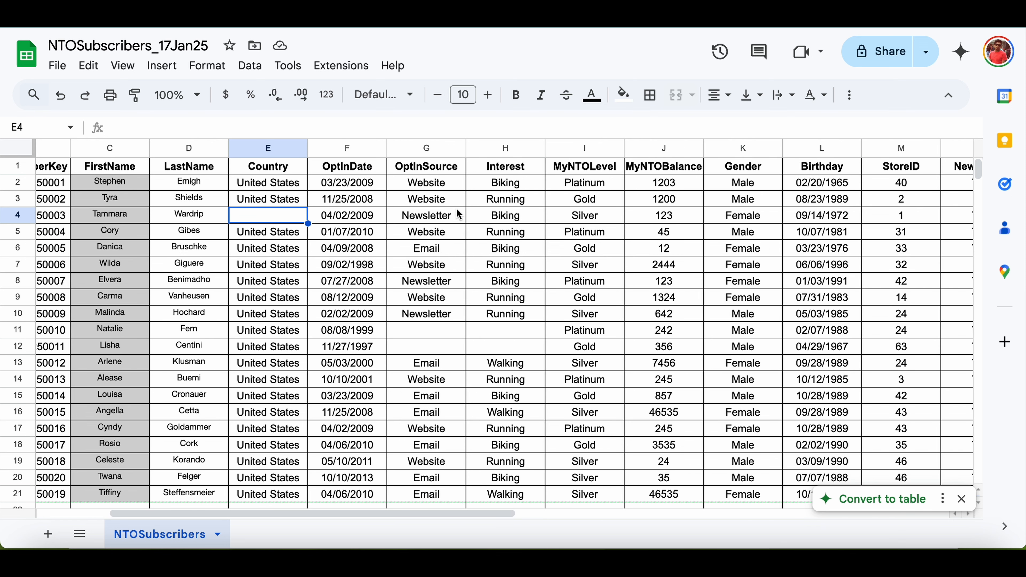
pyautogui.click(448, 187)
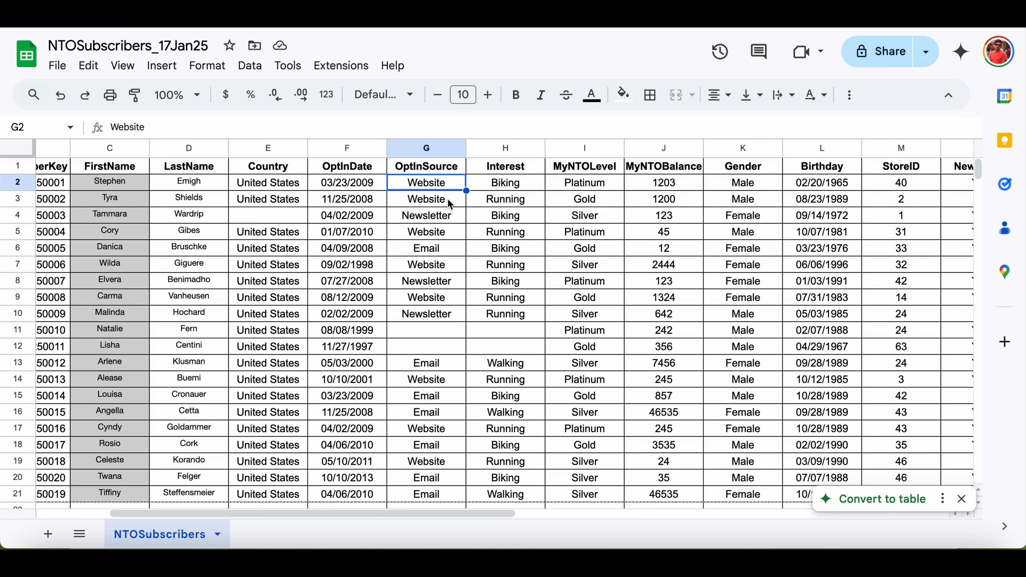
pyautogui.click(447, 220)
pyautogui.press('Down')
pyautogui.press('Down')
pyautogui.press('Down')
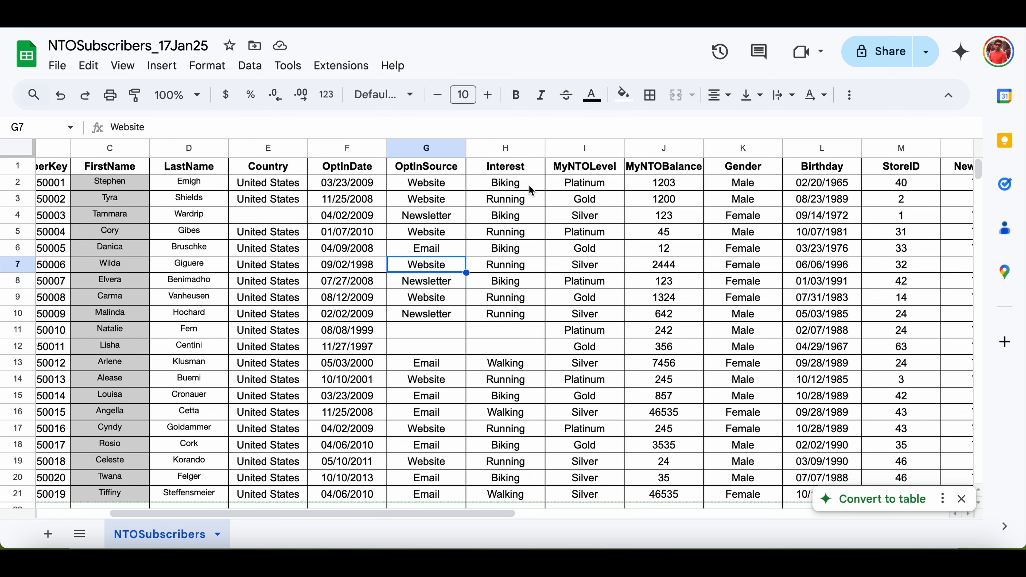
# Scroll across the sheet to review the remaining columns through Customer.
pyautogui.hscroll(-1, 518, 299)
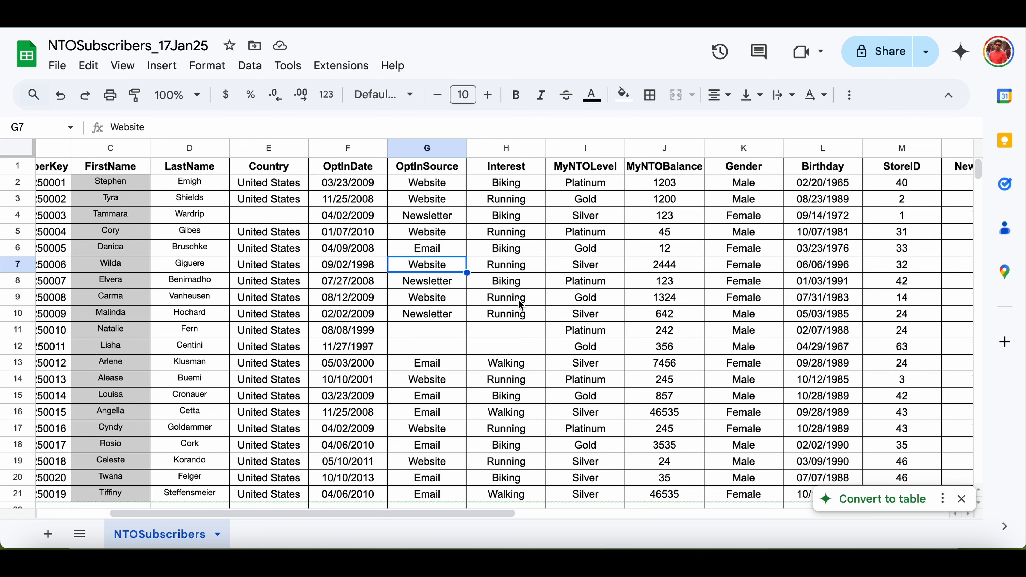
pyautogui.hscroll(2, 522, 305)
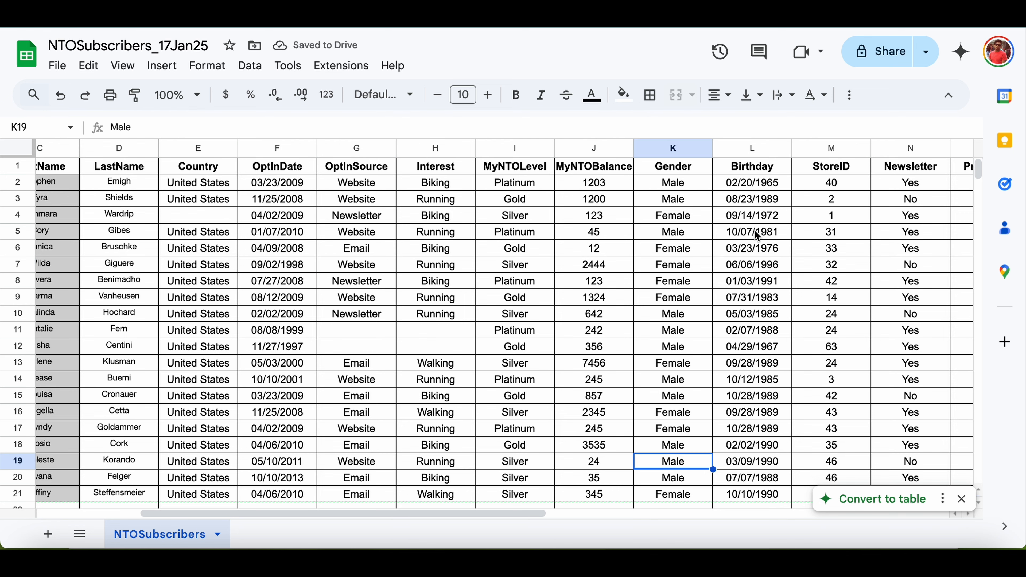
pyautogui.hscroll(3, 753, 231)
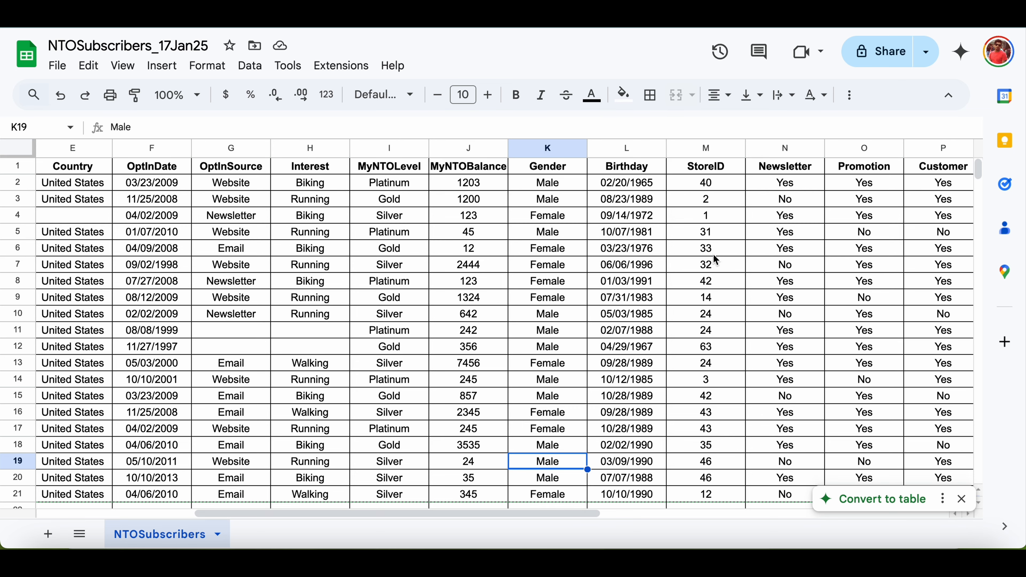
pyautogui.scroll(-2, 714, 258)
pyautogui.scroll(2, 711, 259)
pyautogui.hscroll(3, 677, 182)
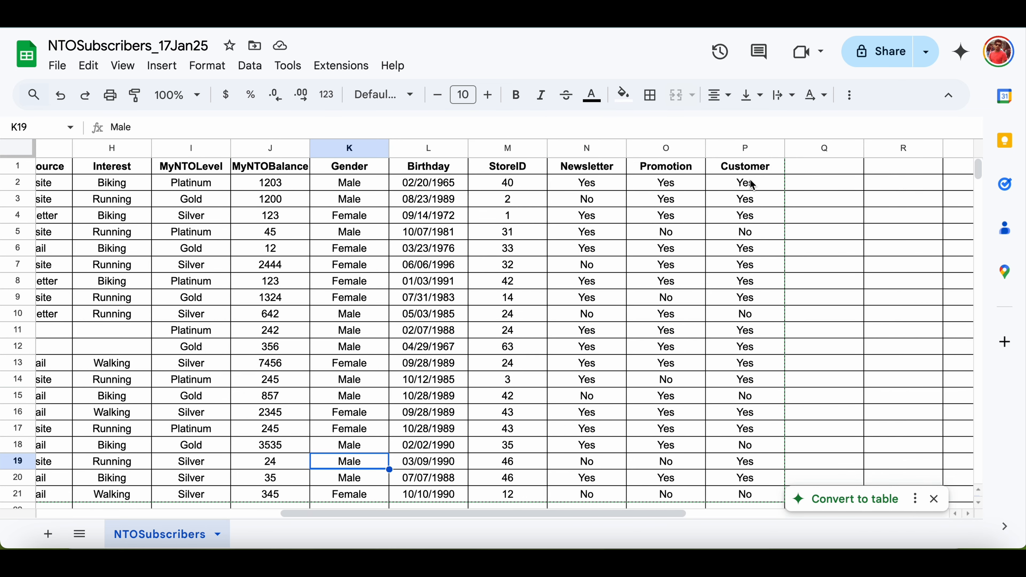
pyautogui.scroll(-2, 759, 266)
pyautogui.scroll(2, 758, 267)
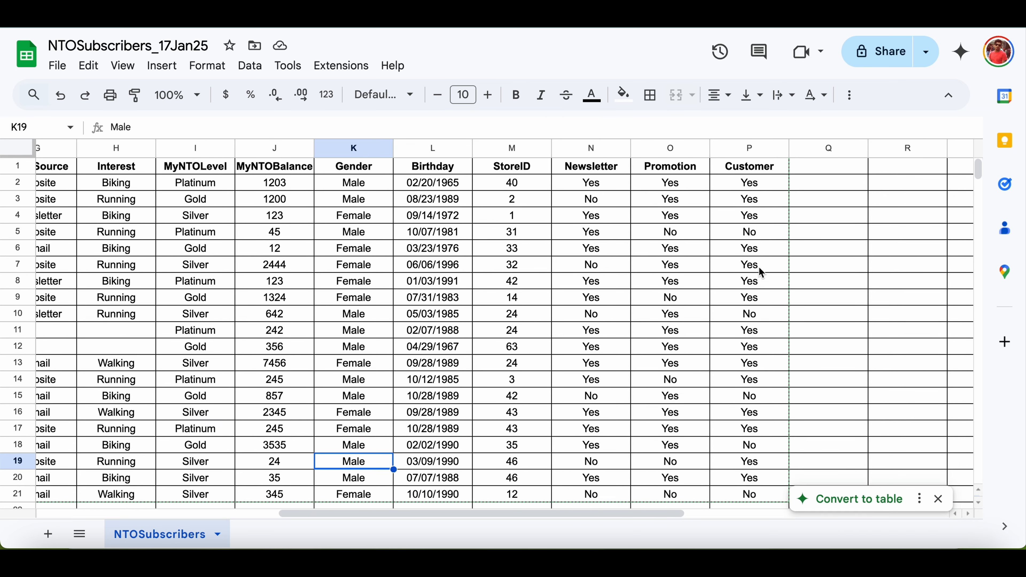
pyautogui.hscroll(-5, 758, 267)
pyautogui.hscroll(-3, 758, 267)
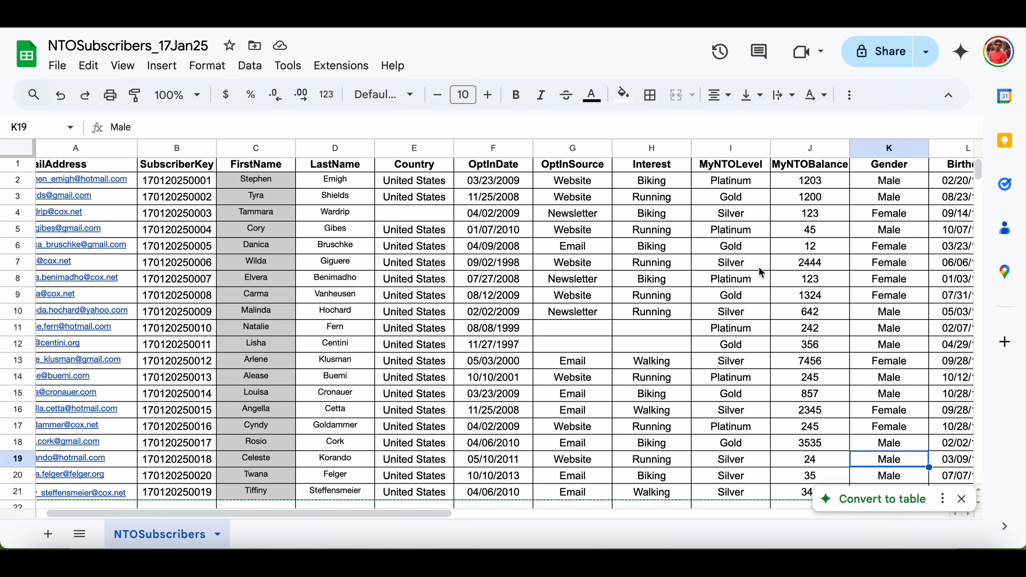
pyautogui.hscroll(-1, 761, 272)
pyautogui.scroll(1, 761, 273)
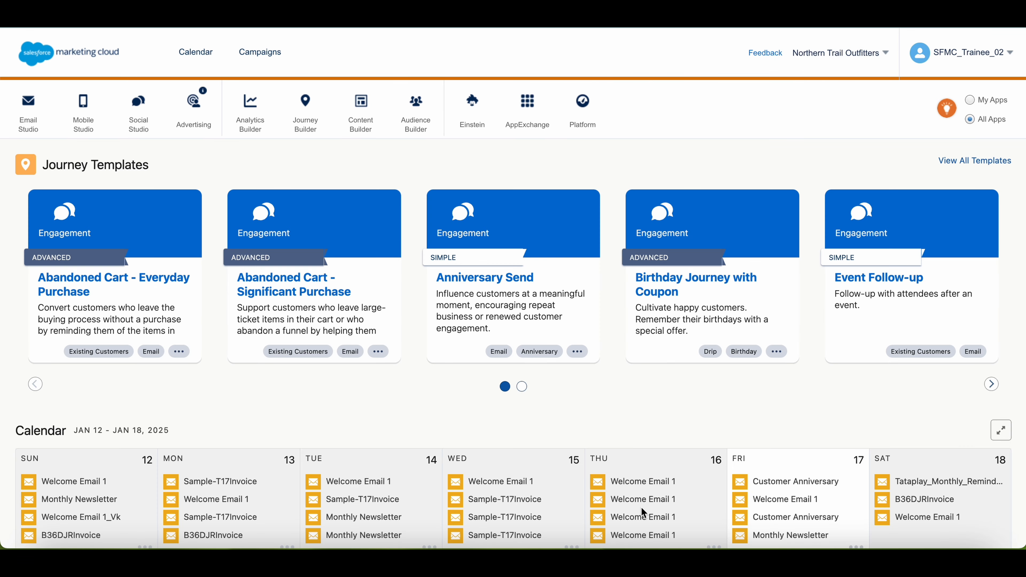
# Open Email Studio's Data Extensions list and start creating a new data extension.
pyautogui.moveTo(29, 120)
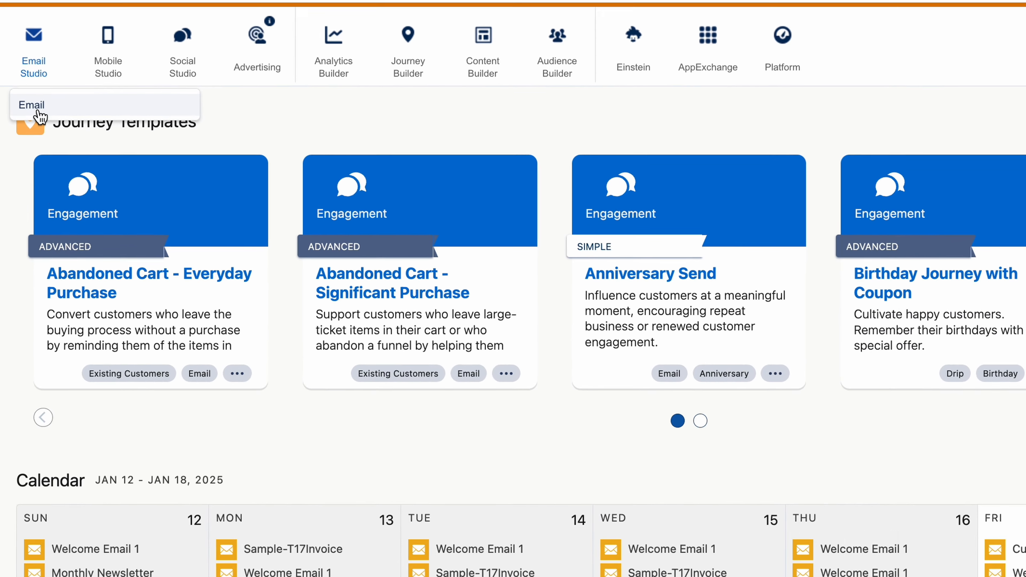
pyautogui.click(45, 71)
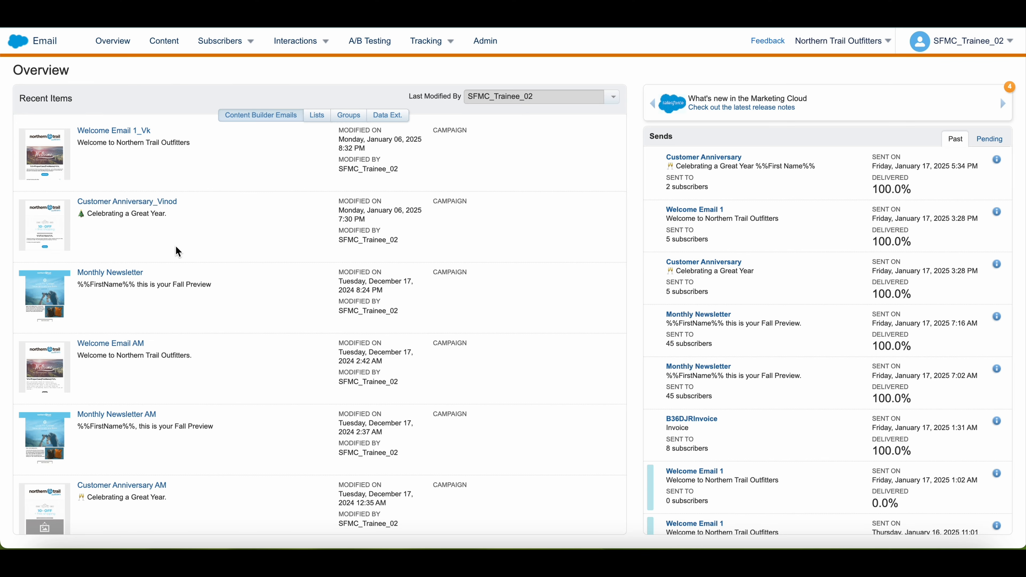
pyautogui.moveTo(233, 44)
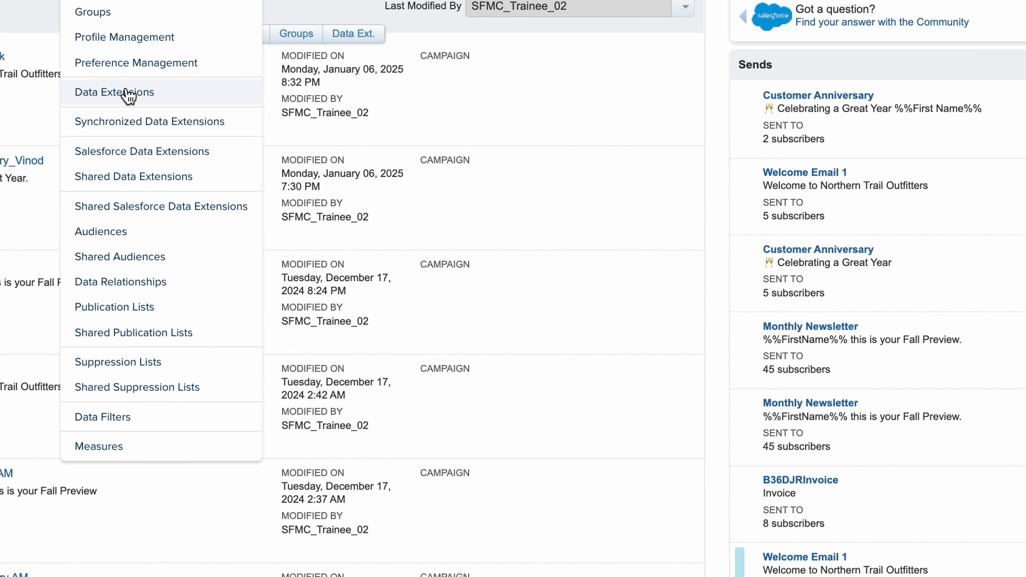
pyautogui.click(129, 95)
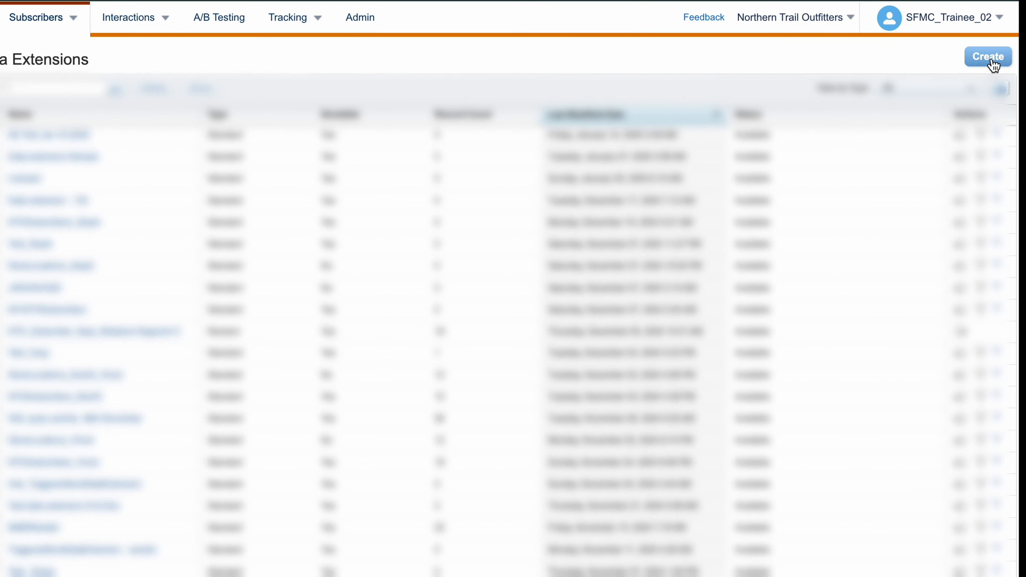
pyautogui.click(990, 57)
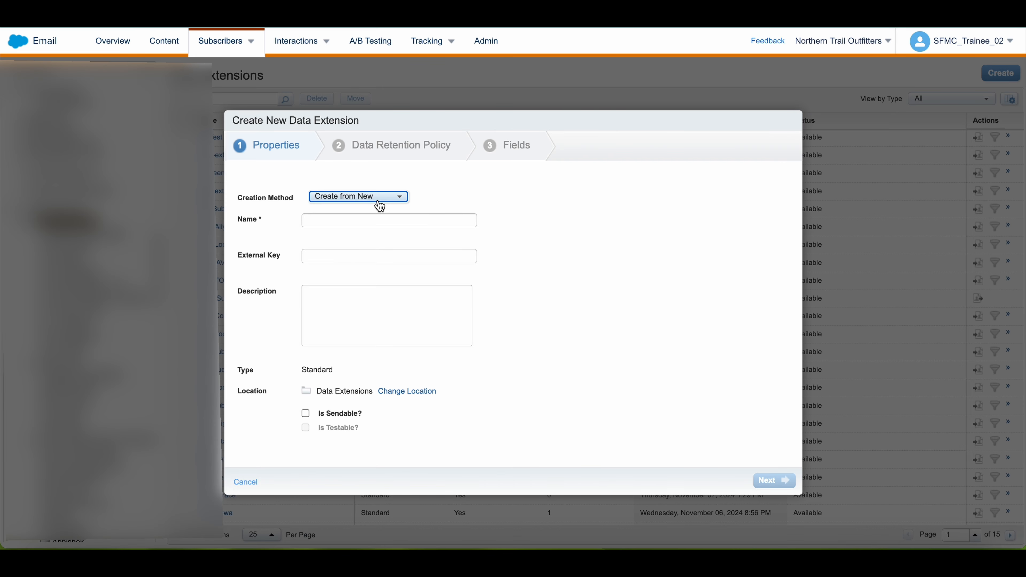
# Keep Create from New as the creation method and name the data extension NTOSubscribers_Test.
pyautogui.click(379, 201)
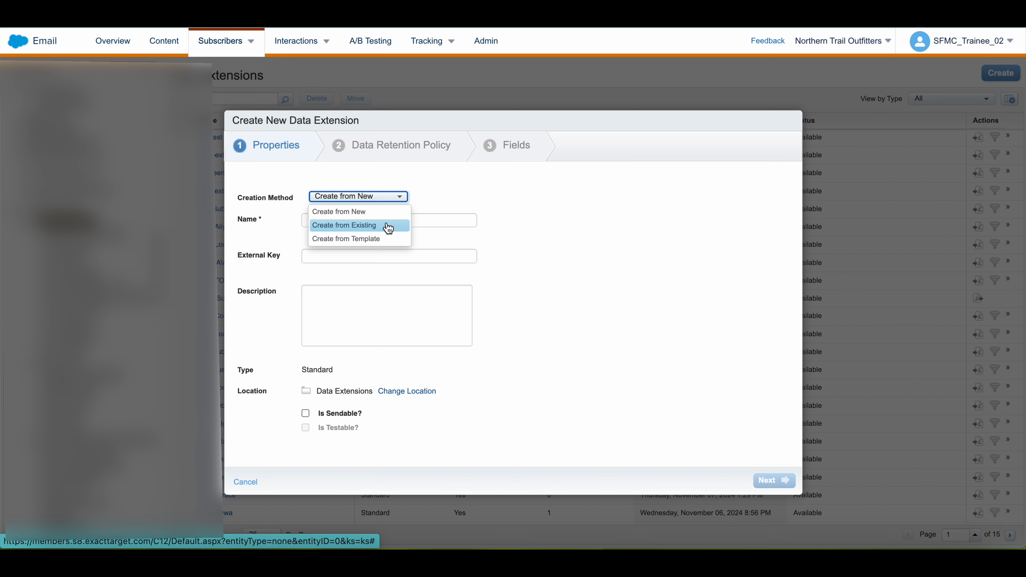
pyautogui.click(391, 202)
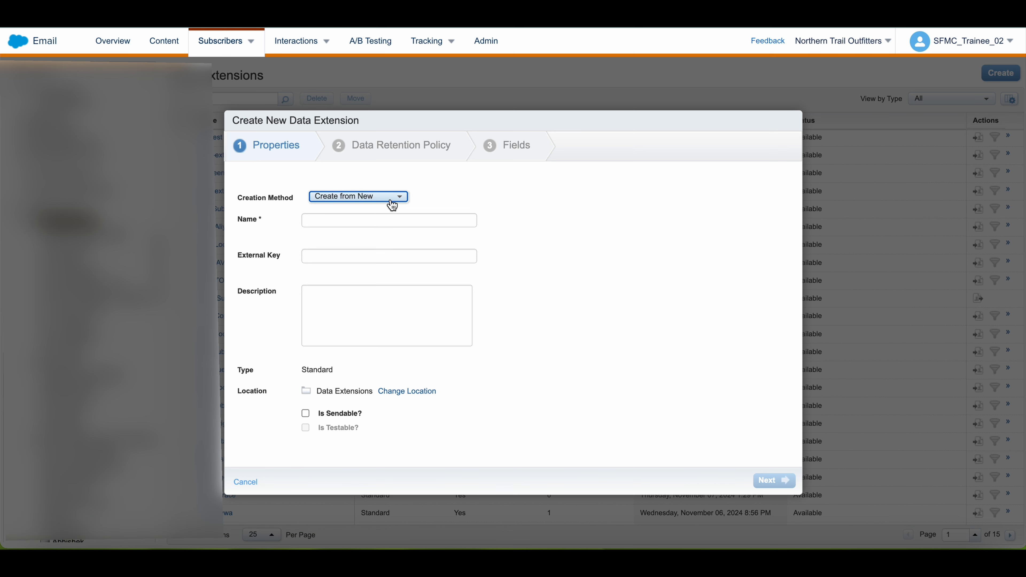
pyautogui.click(383, 221)
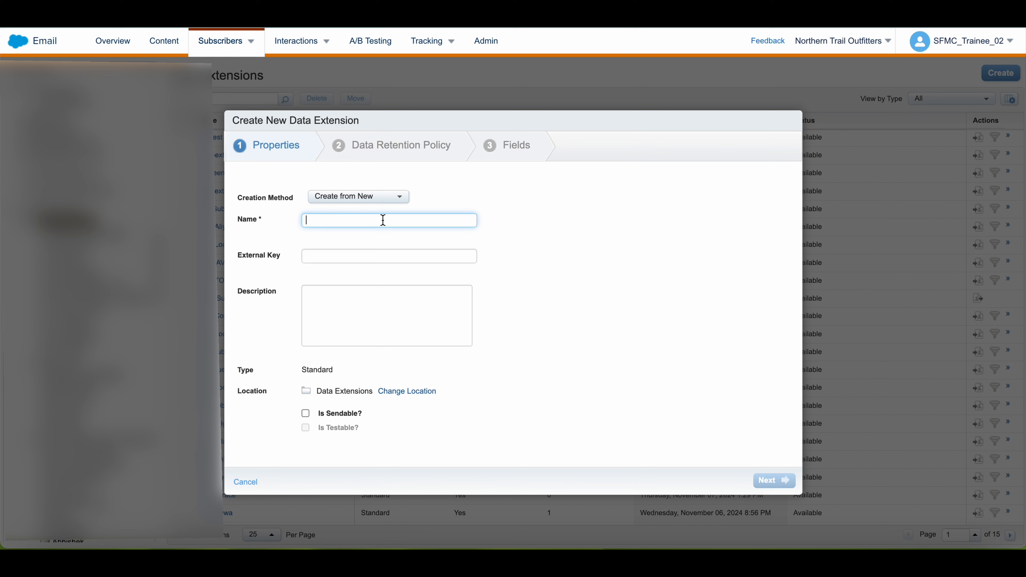
pyautogui.press('BackSpace')
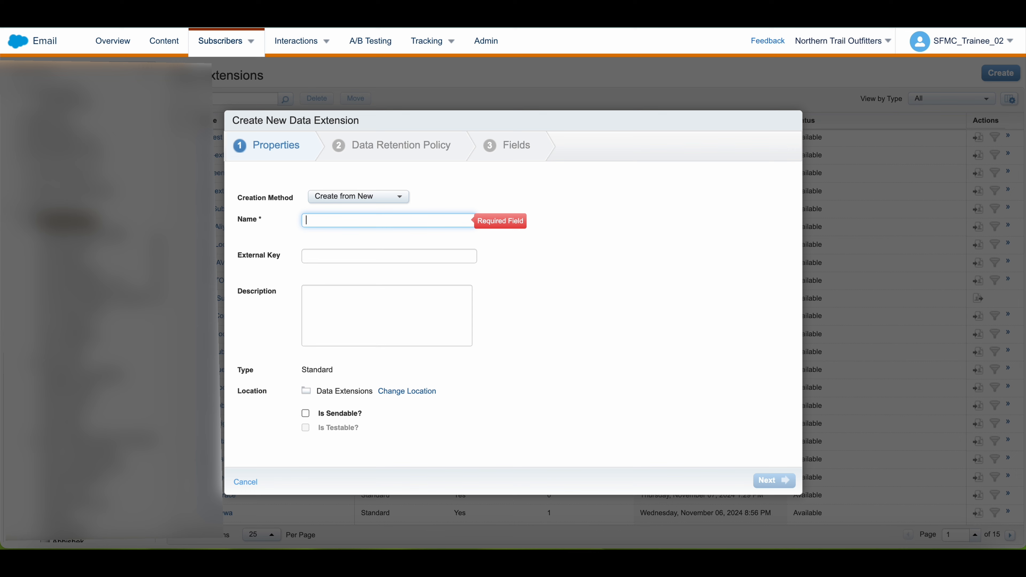
pyautogui.write('NTOSubscribers_Test')
# Enter the description 'This is test DE for NTO Subscribers' and extend the name to NTOSubscribers_Test_17Jan2025.
pyautogui.click(372, 254)
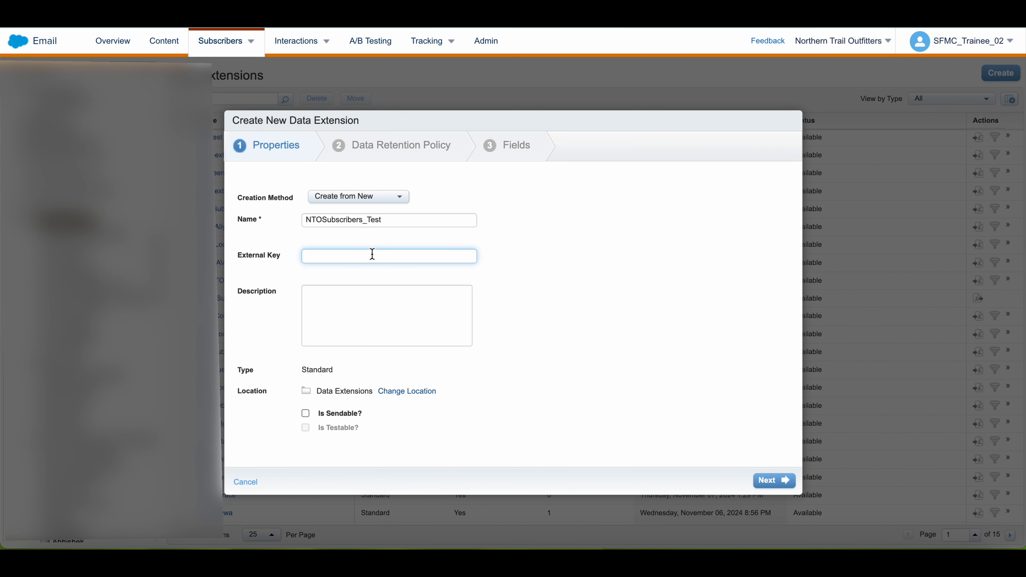
pyautogui.click(362, 303)
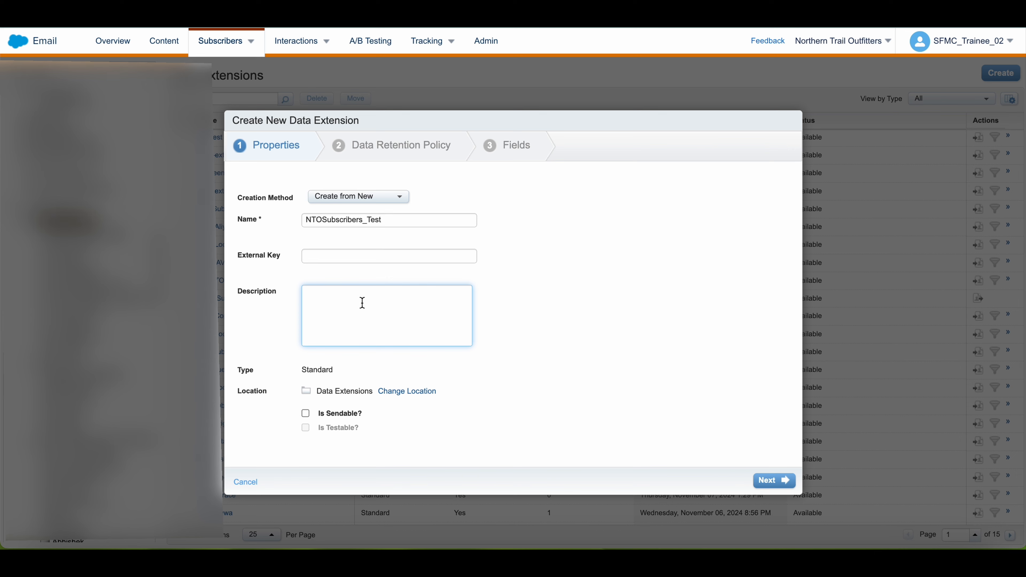
pyautogui.write('This is test DE for NTO Subscribers')
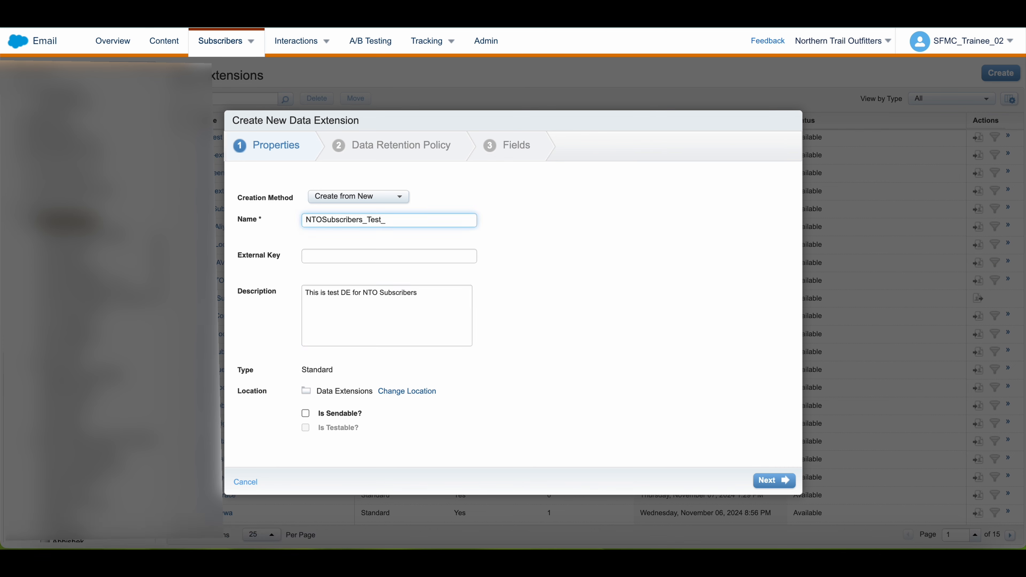
pyautogui.write('Jan2025')
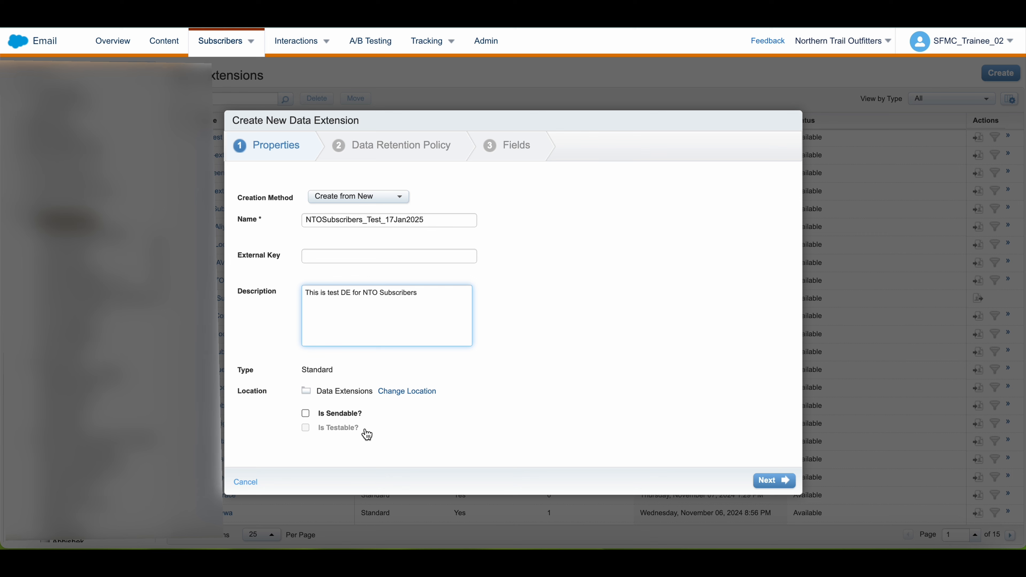
# Mark the data extension as sendable and advance past the retention policy, left off, to the Fields page.
pyautogui.click(305, 415)
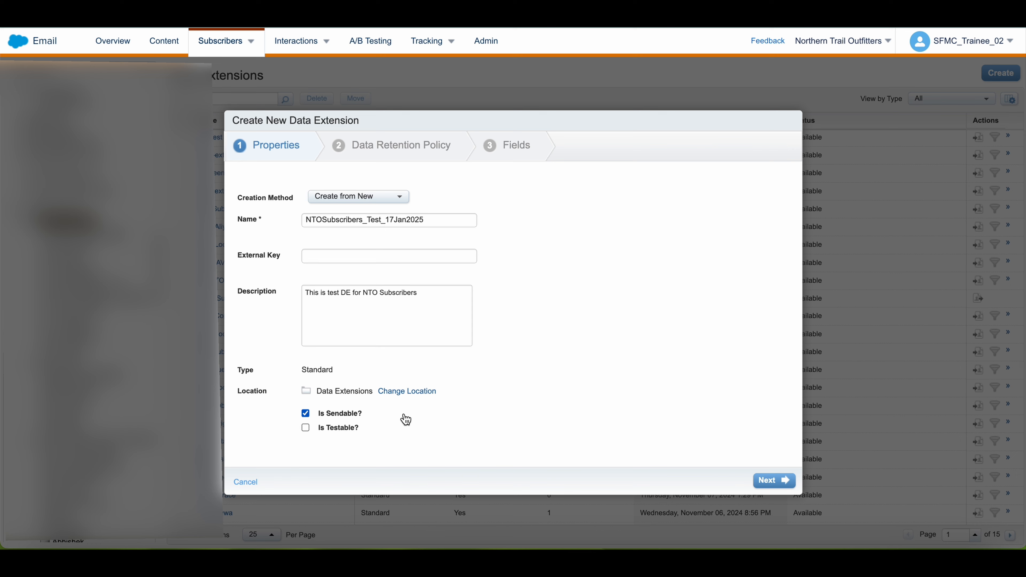
pyautogui.click(772, 480)
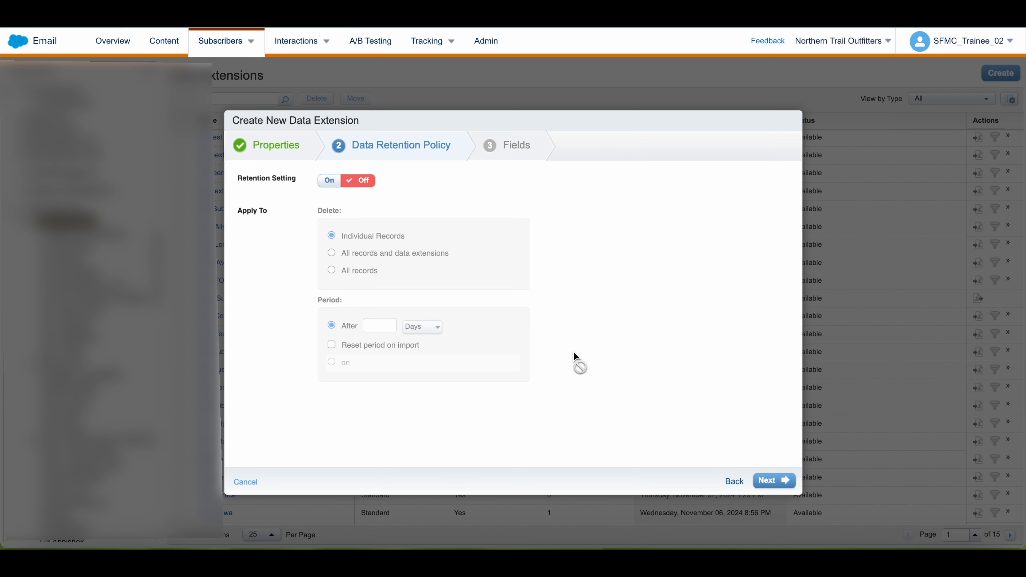
pyautogui.click(777, 481)
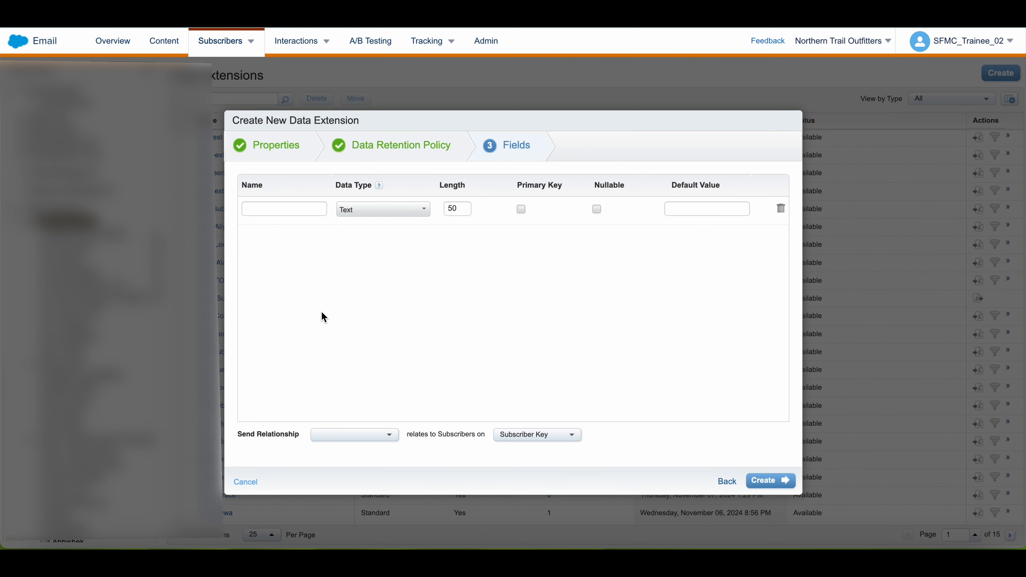
# Add a first field named EmailAddress with the EmailAddress data type.
pyautogui.click(278, 210)
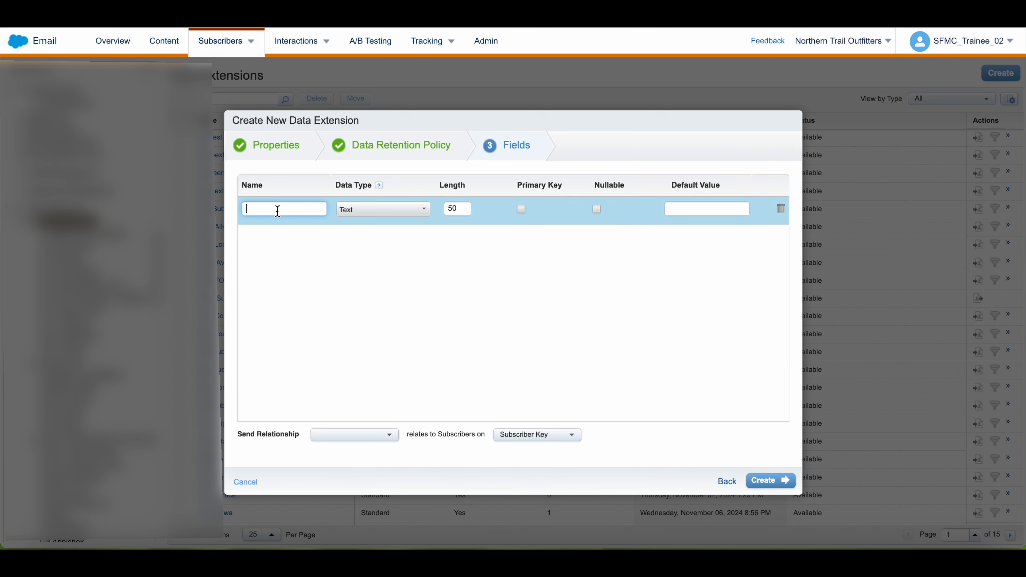
pyautogui.write('E')
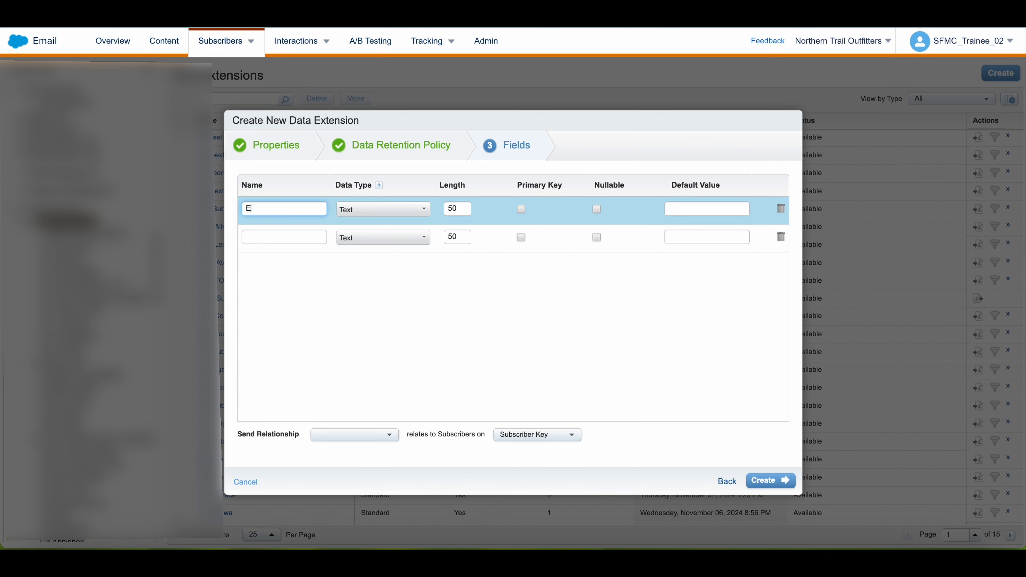
pyautogui.write('mailAddress')
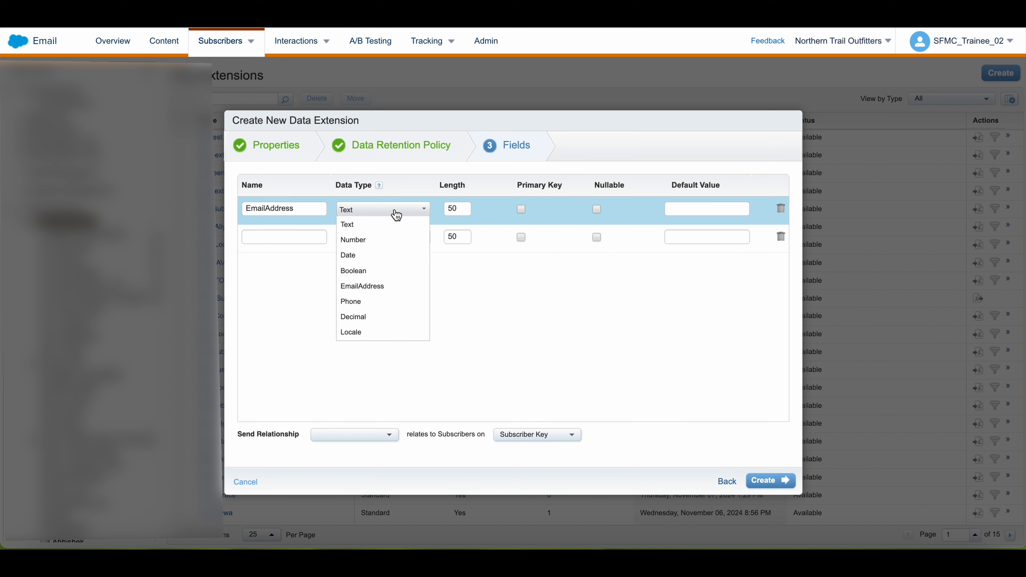
pyautogui.click(385, 287)
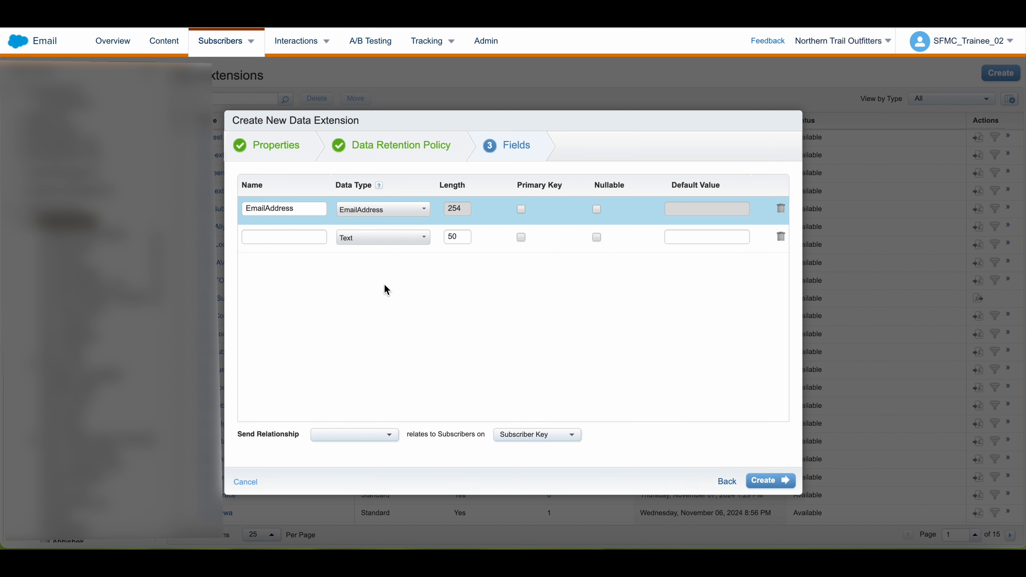
# Add a SubscriberKey text field and make it the primary key.
pyautogui.click(284, 236)
pyautogui.write('Sub')
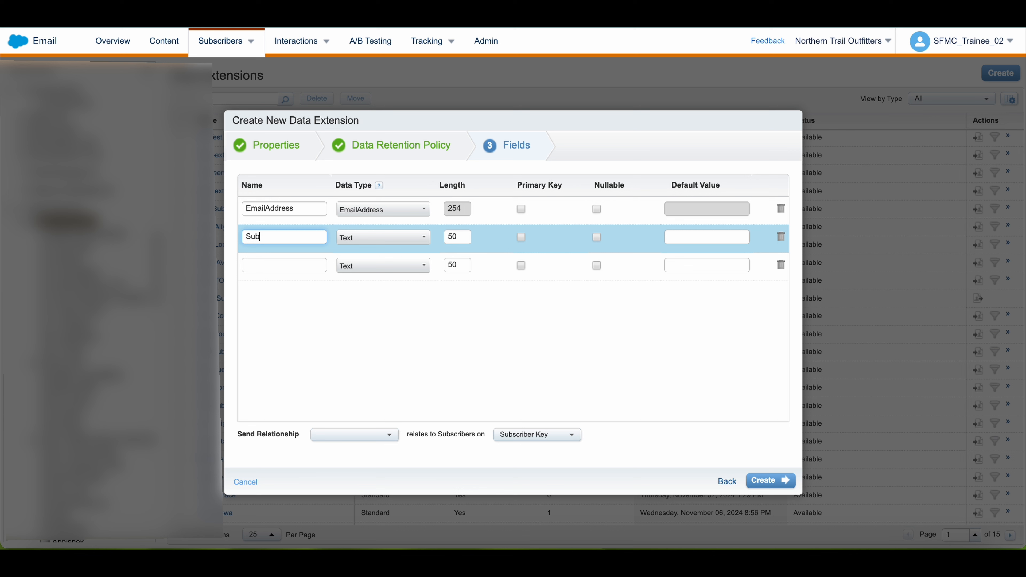
pyautogui.write('scriberKey')
pyautogui.click(521, 237)
# Add FirstName and LastName text fields and mark both as nullable.
pyautogui.click(298, 265)
pyautogui.write('FirstName')
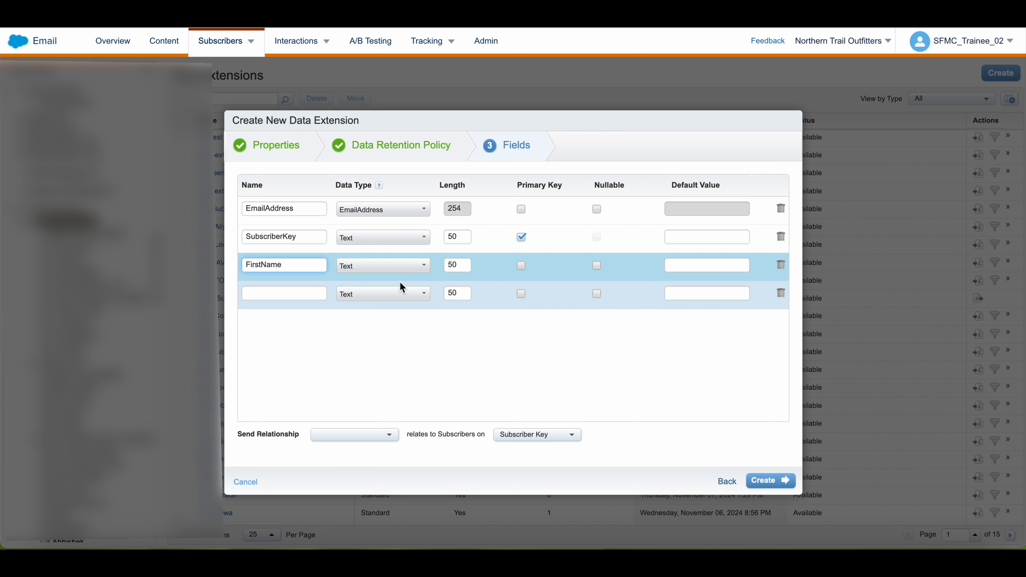
pyautogui.click(293, 293)
pyautogui.write('LastName')
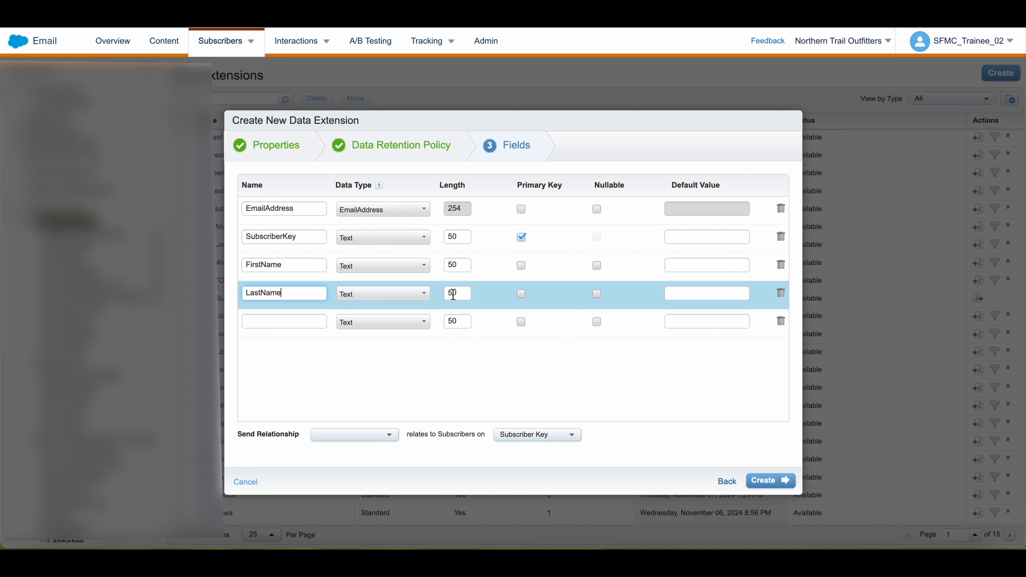
pyautogui.click(597, 266)
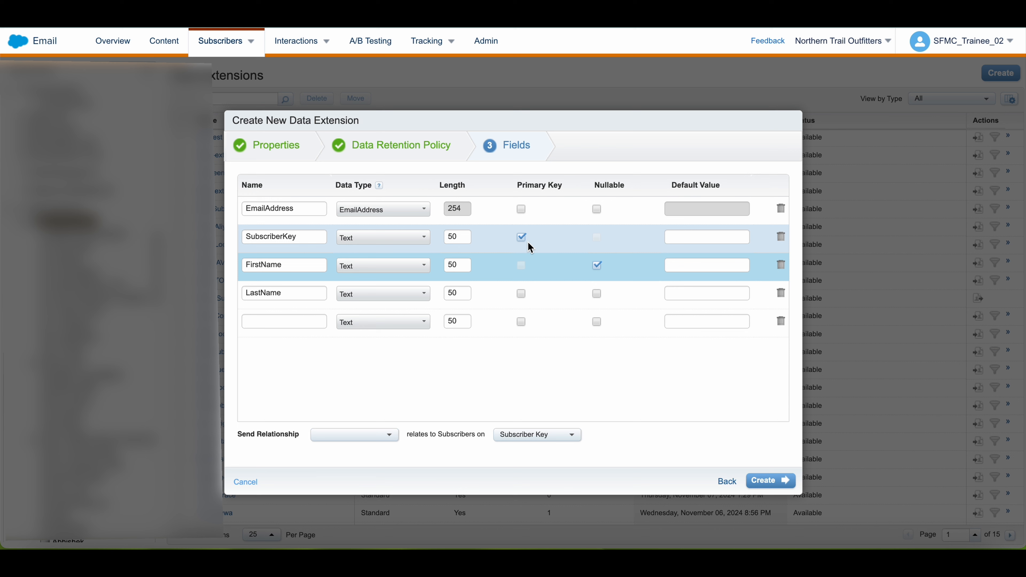
pyautogui.click(597, 294)
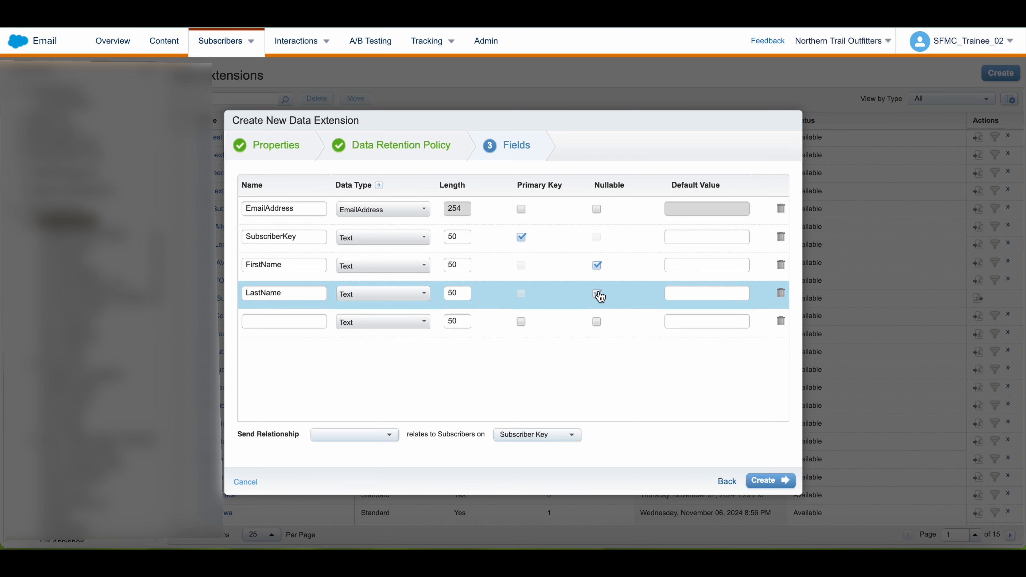
# Add a Country field, then a nullable OptInDate field with the Date data type.
pyautogui.click(291, 321)
pyautogui.write('Country')
pyautogui.click(281, 351)
pyautogui.write('OptInDate')
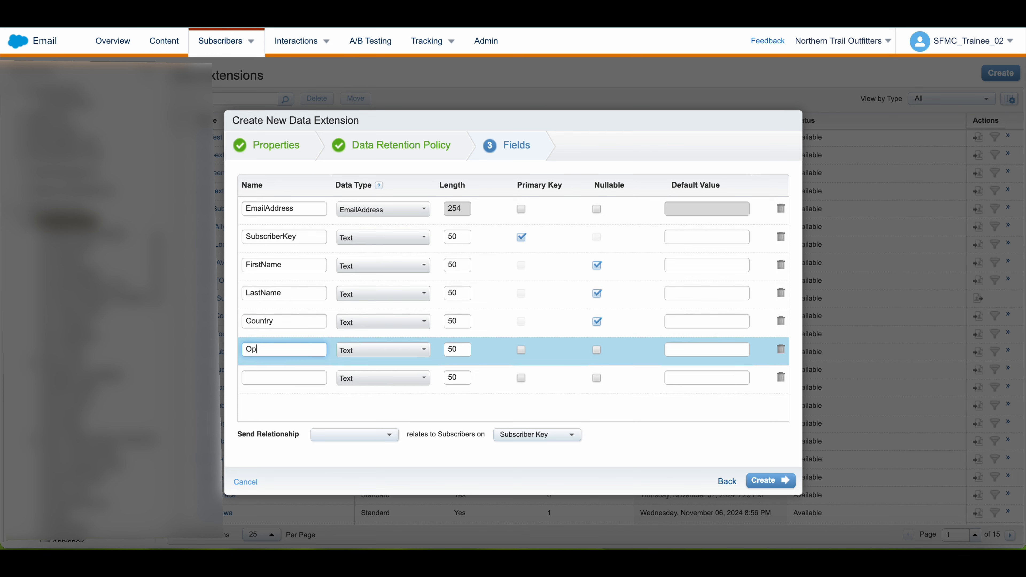
pyautogui.click(414, 356)
pyautogui.scroll(-1, 392, 388)
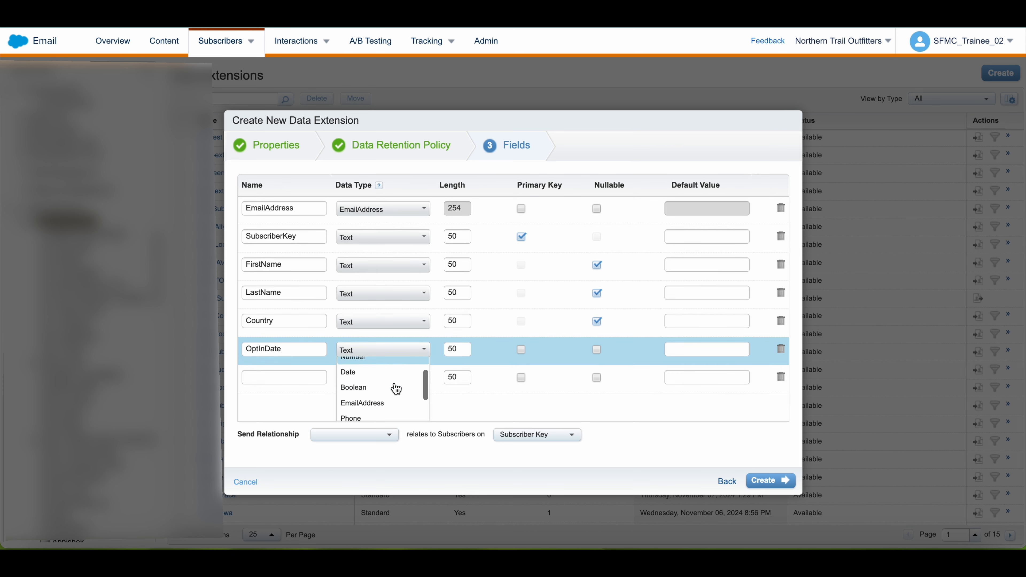
pyautogui.click(389, 378)
pyautogui.click(597, 349)
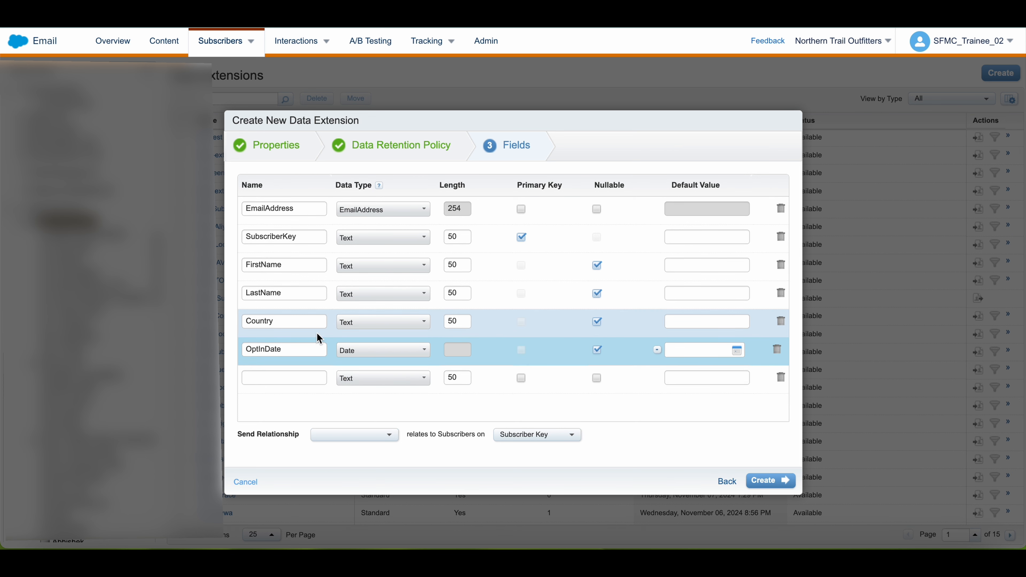
# Add an OptInSource field, then a nullable Interest field with the default value Camping.
pyautogui.click(301, 379)
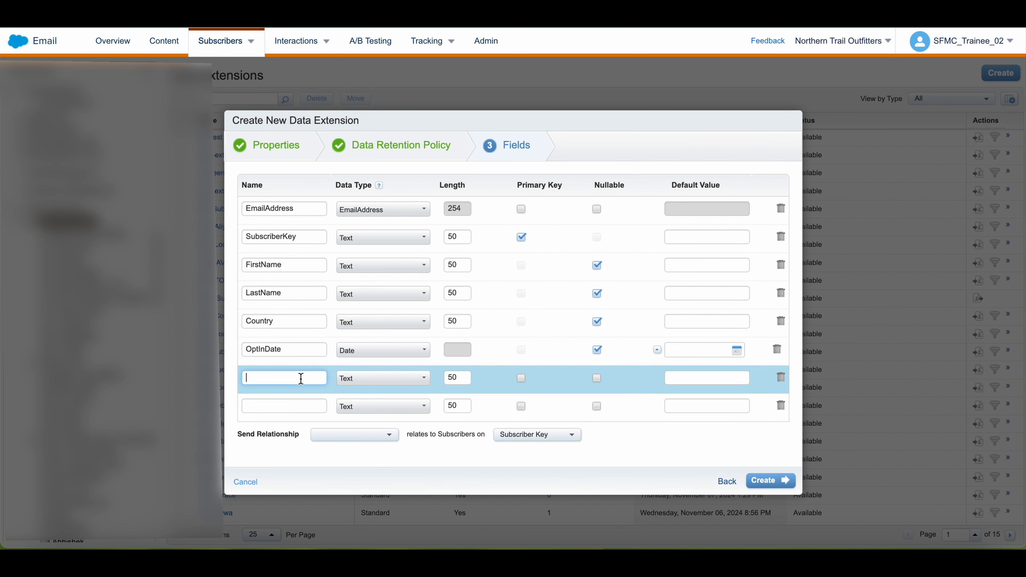
pyautogui.write('OptInSource')
pyautogui.click(291, 405)
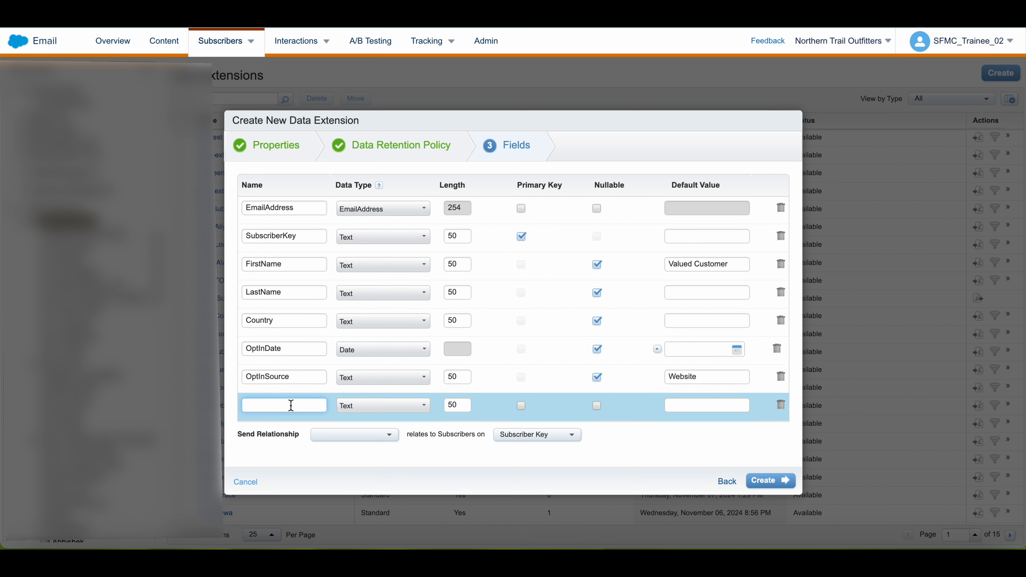
pyautogui.write('Interest')
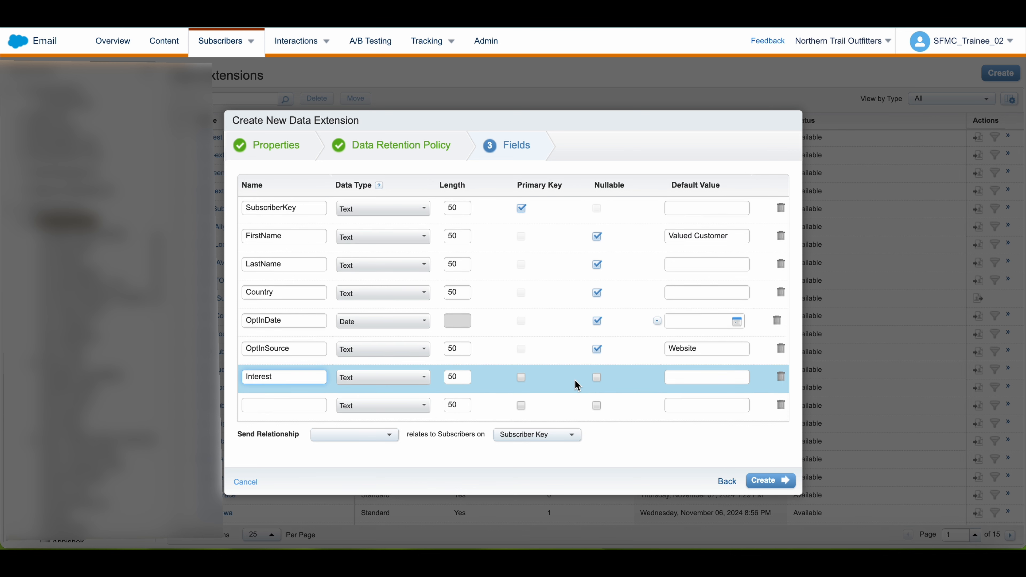
pyautogui.click(597, 377)
pyautogui.click(707, 377)
pyautogui.write('Camping')
# Add a nullable myNTOLevel text field and a nullable myNTOBalance field with the Number data type.
pyautogui.click(300, 401)
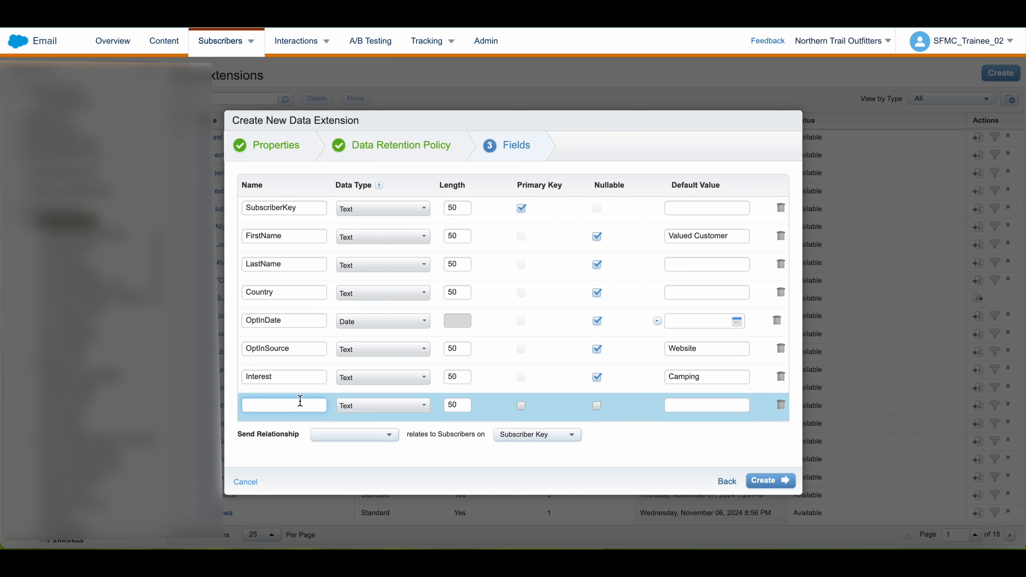
pyautogui.write('myNTOLevel')
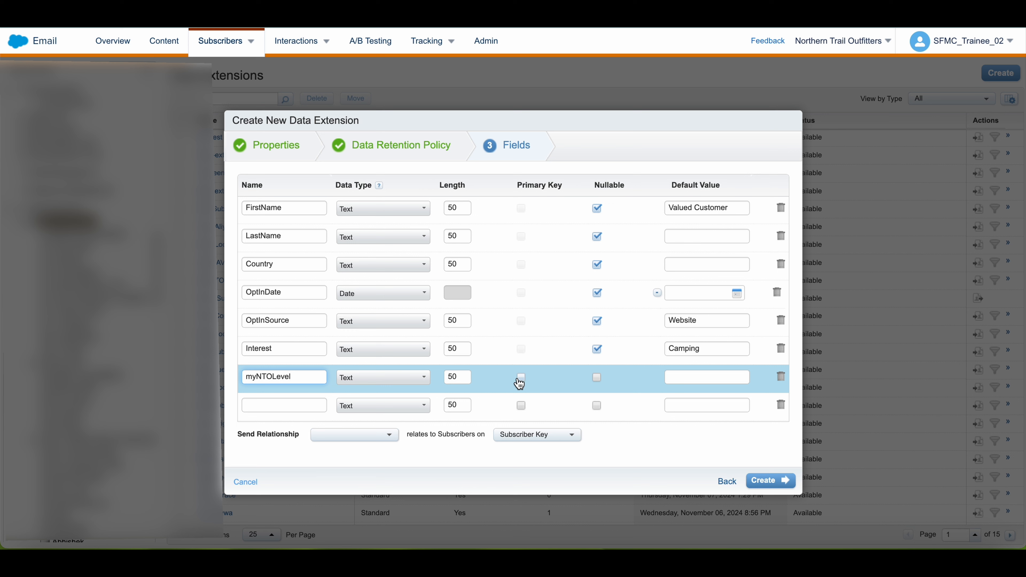
pyautogui.click(597, 377)
pyautogui.click(280, 404)
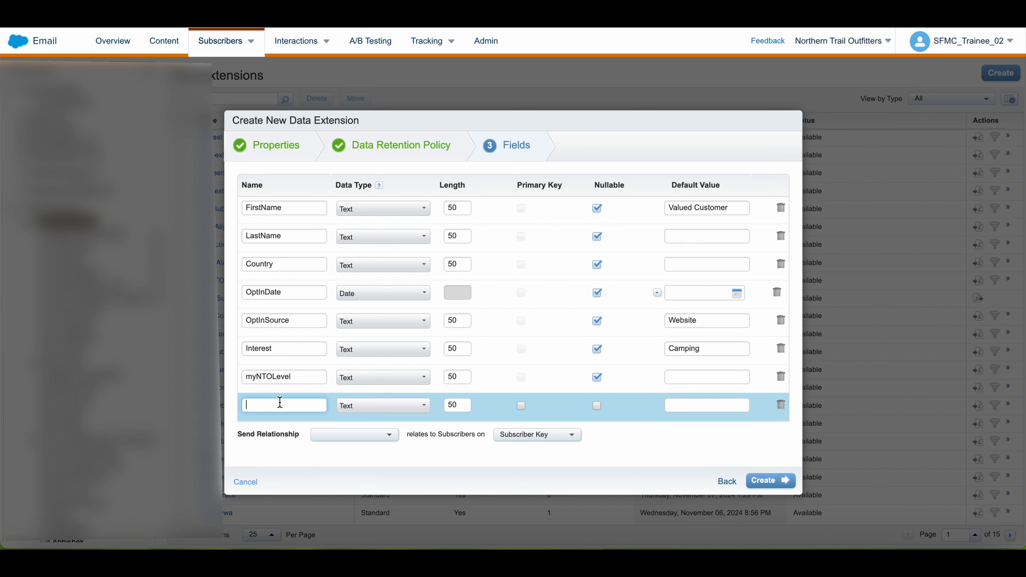
pyautogui.write('myNTOBalance')
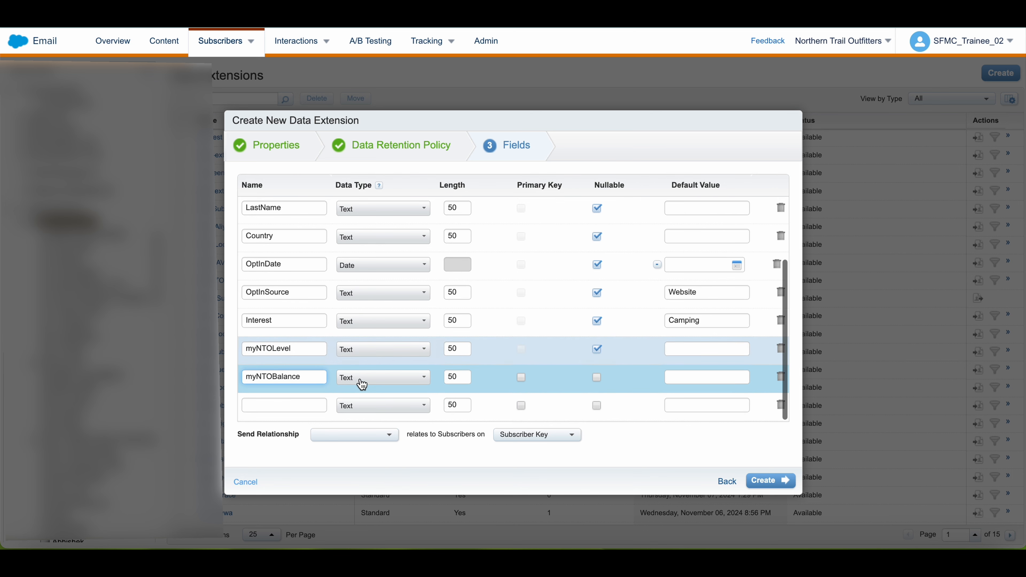
pyautogui.click(388, 377)
pyautogui.click(388, 381)
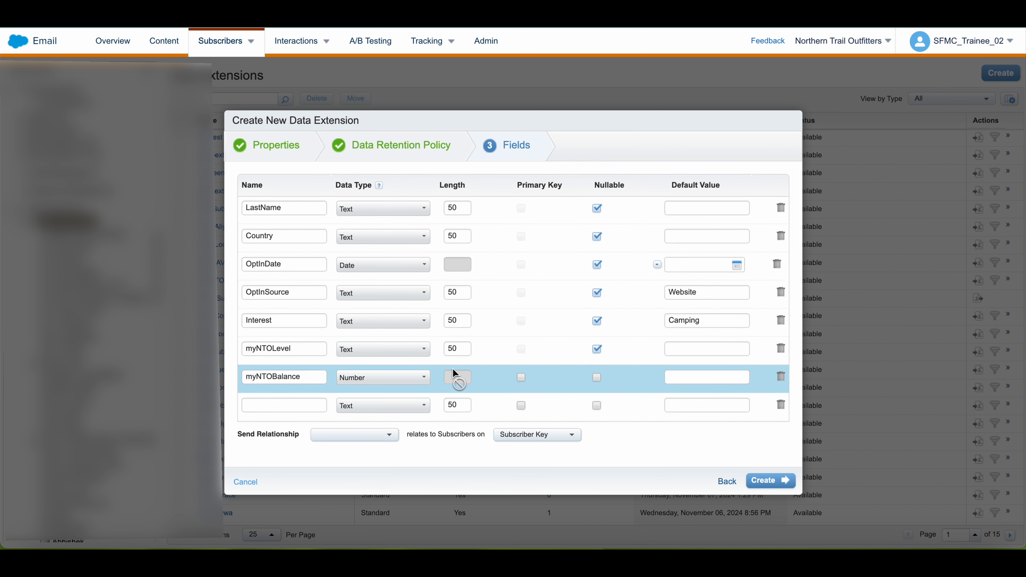
pyautogui.click(597, 378)
# Add a nullable Gender text field and a nullable Birthday field with the Date data type.
pyautogui.click(275, 406)
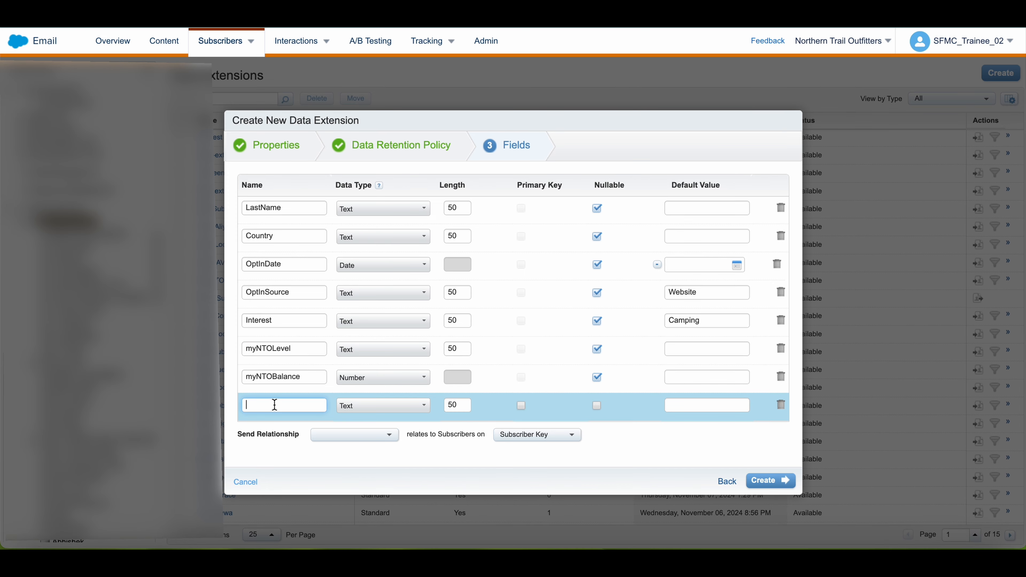
pyautogui.write('Gender')
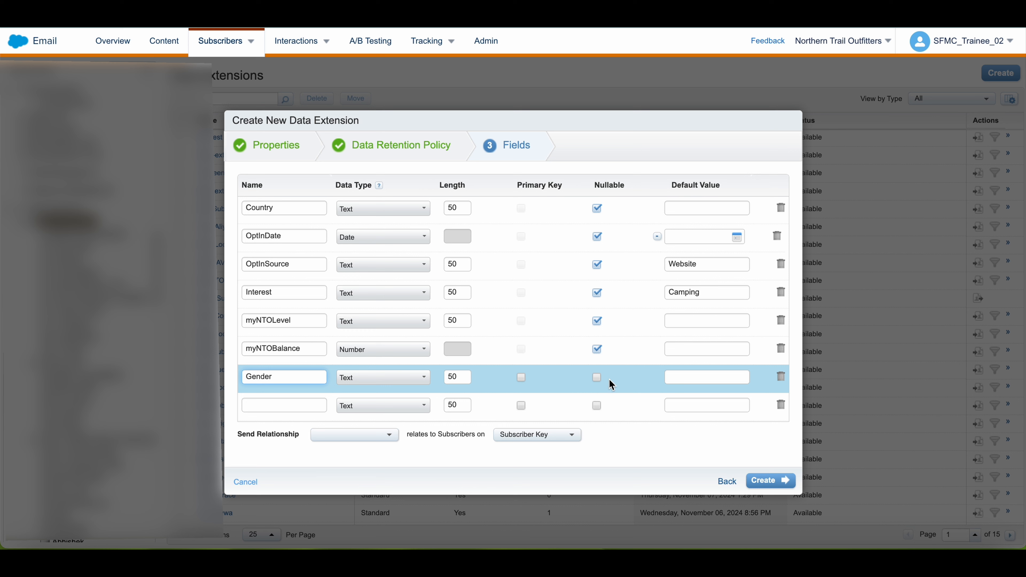
pyautogui.click(597, 377)
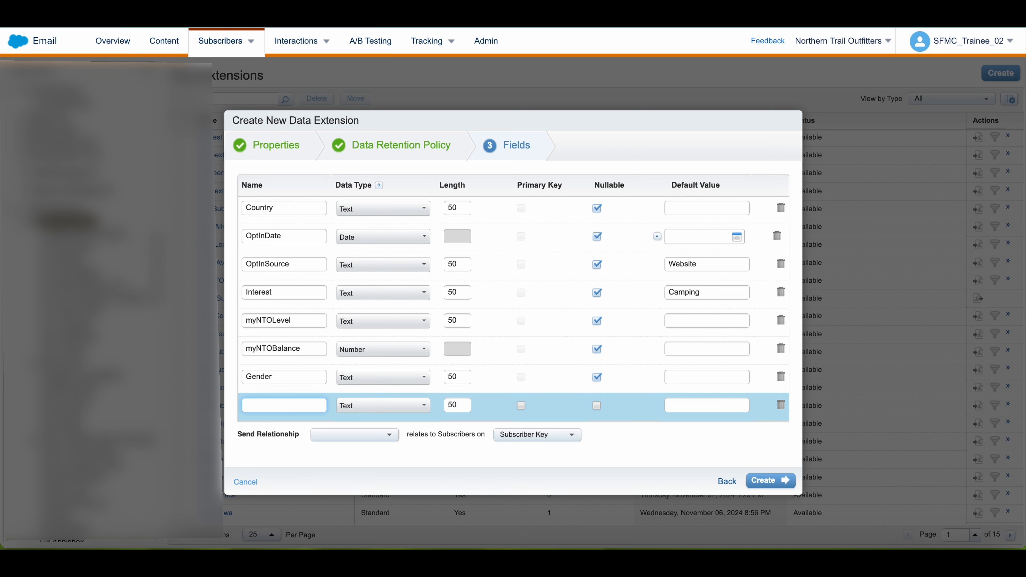
pyautogui.write('Birthday')
pyautogui.click(383, 378)
pyautogui.click(390, 394)
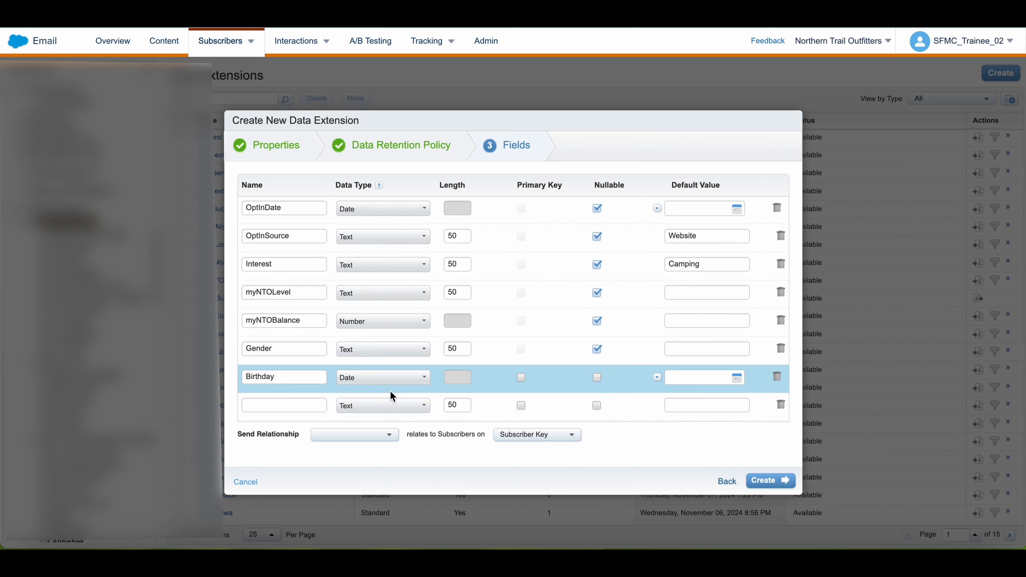
pyautogui.click(598, 380)
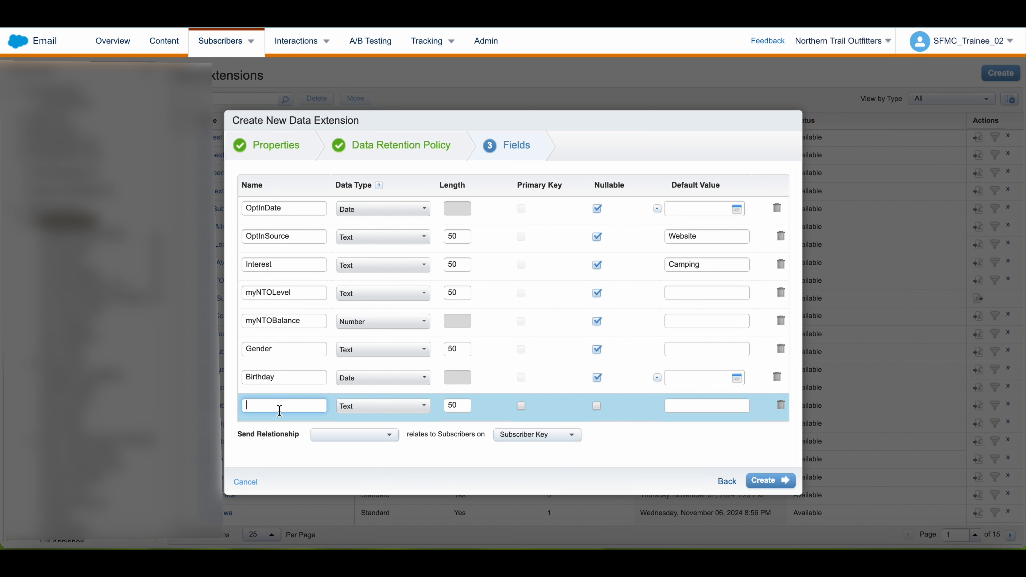
# Add a StoreID field with the Number data type.
pyautogui.write('StoreID')
pyautogui.click(383, 406)
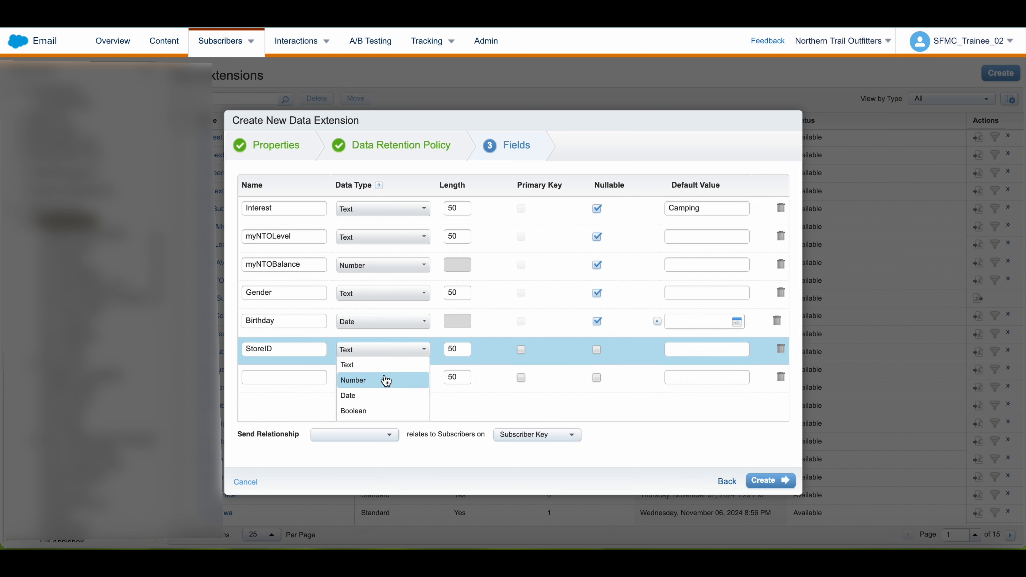
pyautogui.click(386, 381)
# Add a nullable Newsletter field of type Boolean with the default value False.
pyautogui.click(289, 405)
pyautogui.write('New')
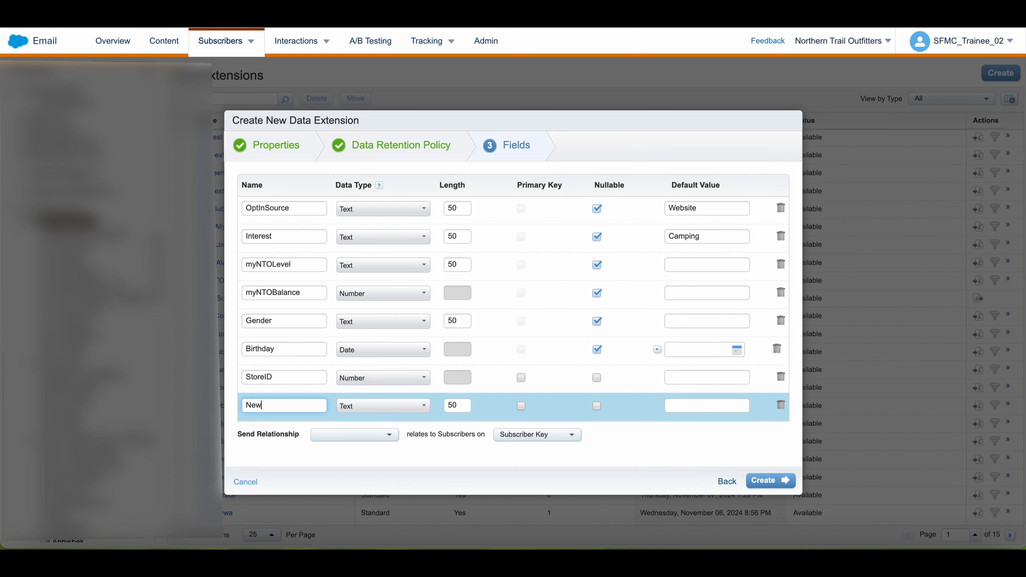
pyautogui.write('sletter')
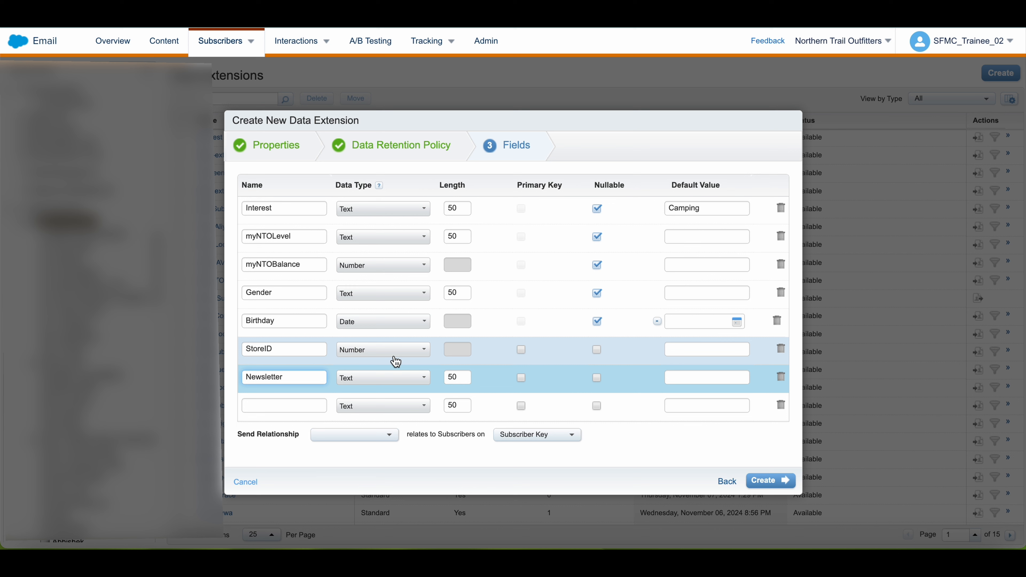
pyautogui.click(396, 378)
pyautogui.click(398, 411)
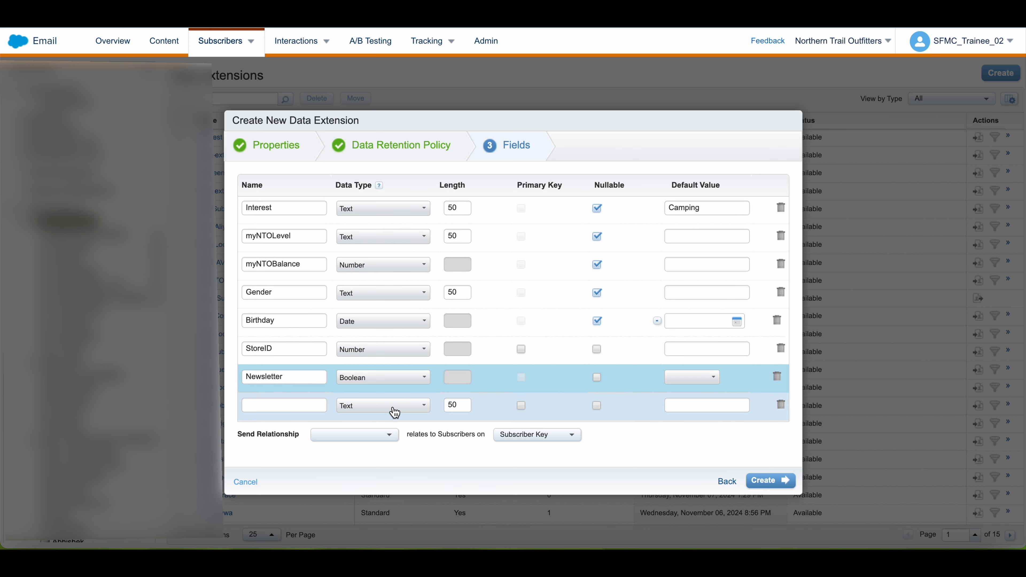
pyautogui.click(600, 384)
pyautogui.click(692, 378)
pyautogui.click(689, 405)
# Add a Promotion field of type Boolean and open its default value choices.
pyautogui.click(292, 405)
pyautogui.write('Promotion')
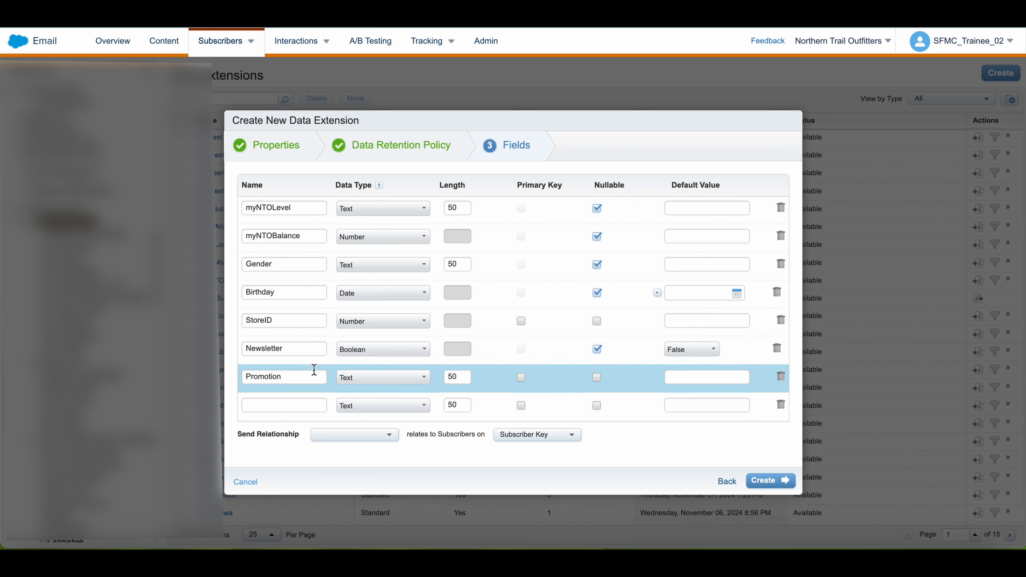
pyautogui.click(405, 382)
pyautogui.click(398, 351)
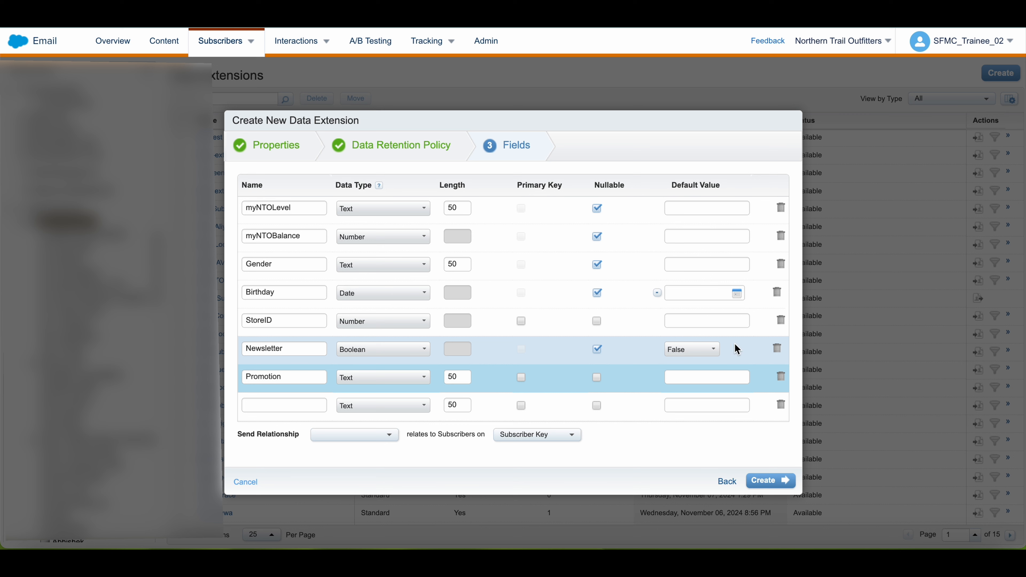
pyautogui.click(422, 406)
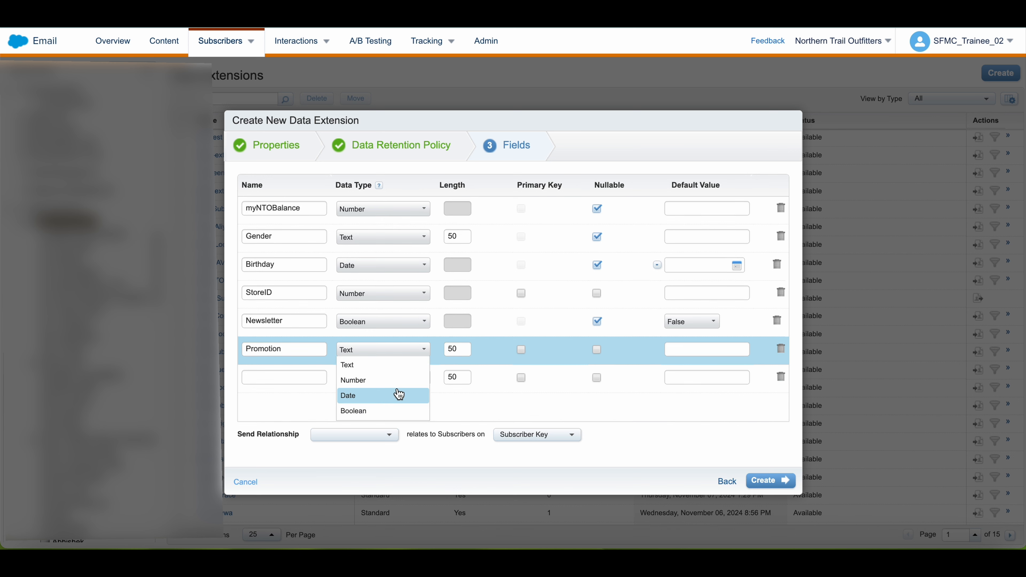
pyautogui.click(384, 411)
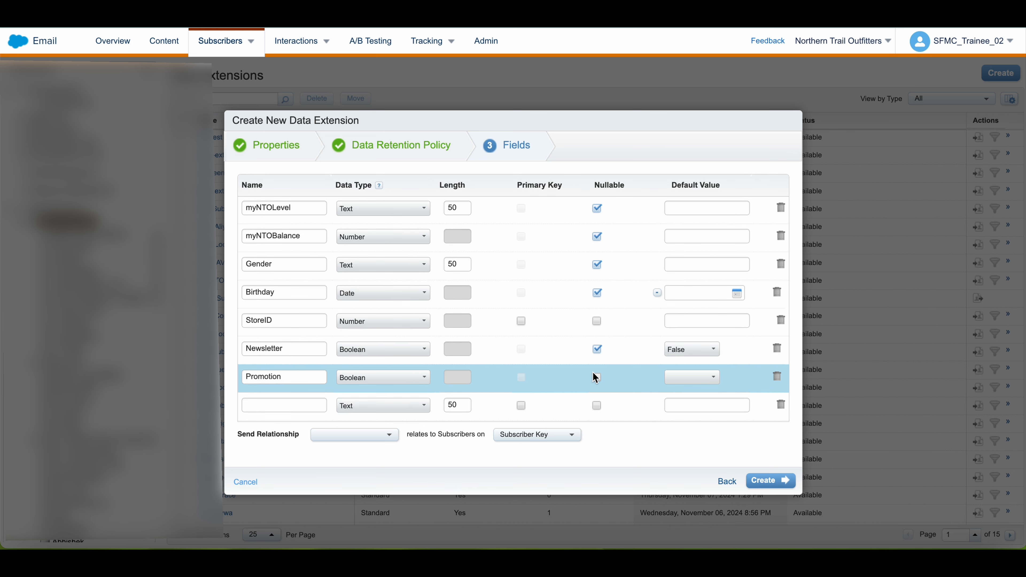
pyautogui.click(692, 377)
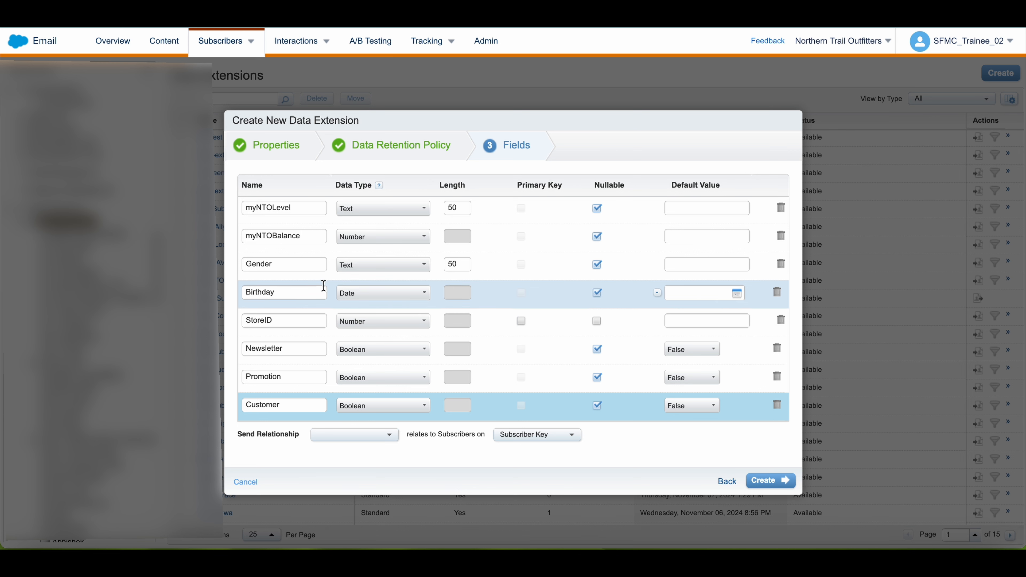
# Review the full list of defined fields, their data types, nullable settings and defaults.
pyautogui.scroll(5, 324, 286)
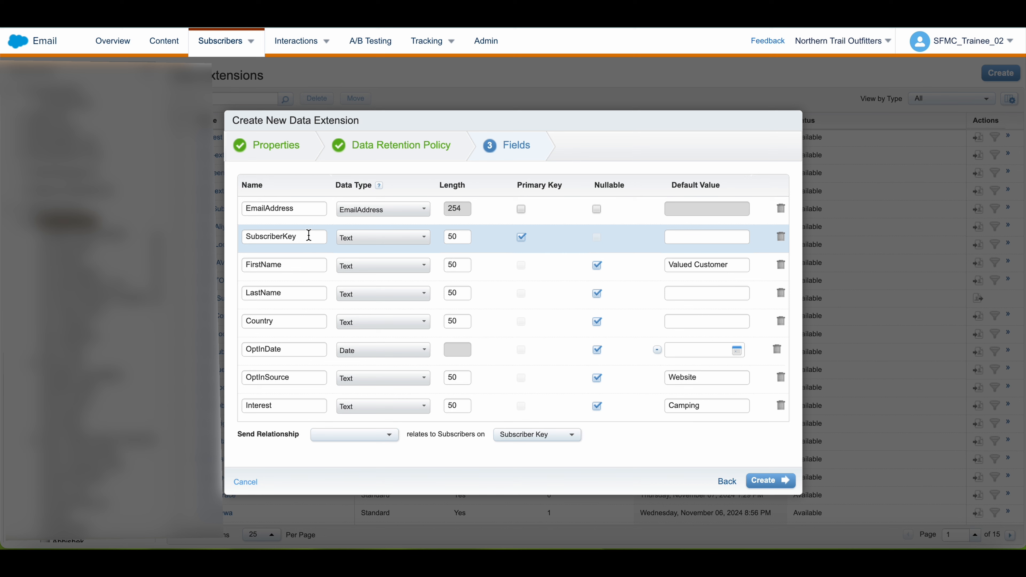
pyautogui.scroll(-1, 301, 261)
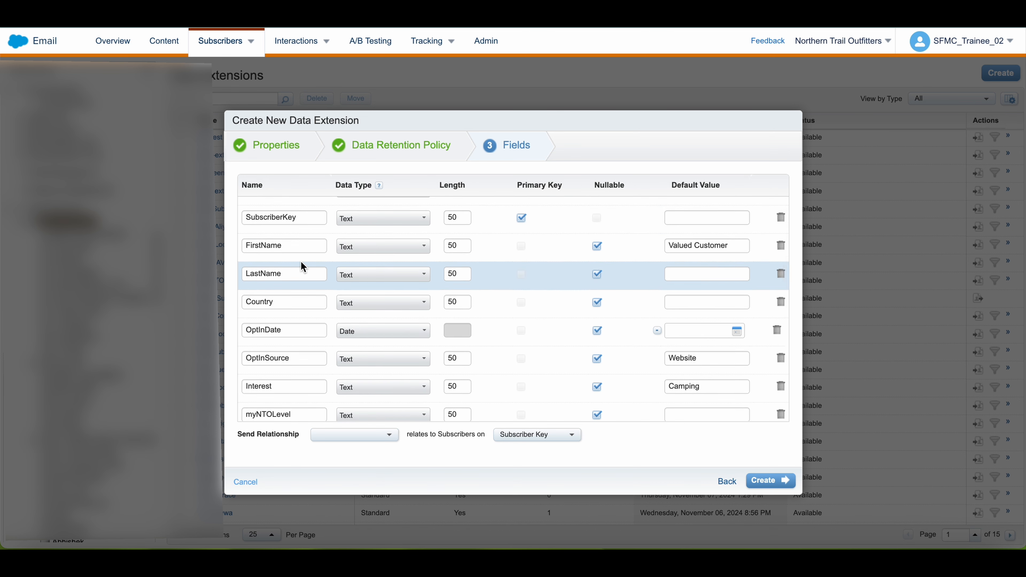
pyautogui.scroll(-1, 303, 265)
pyautogui.scroll(-1, 297, 306)
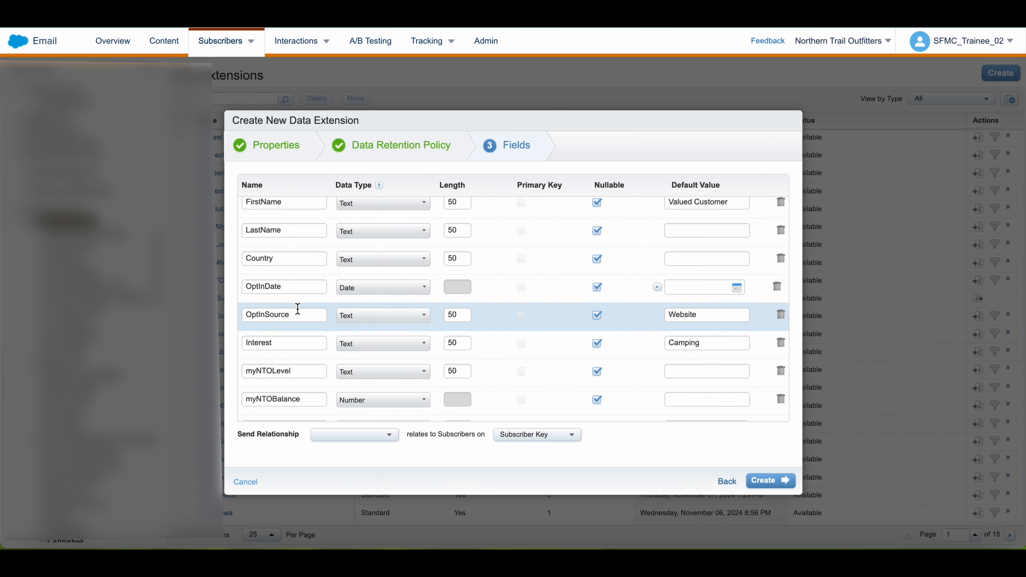
pyautogui.scroll(-1, 298, 308)
pyautogui.scroll(-1, 299, 311)
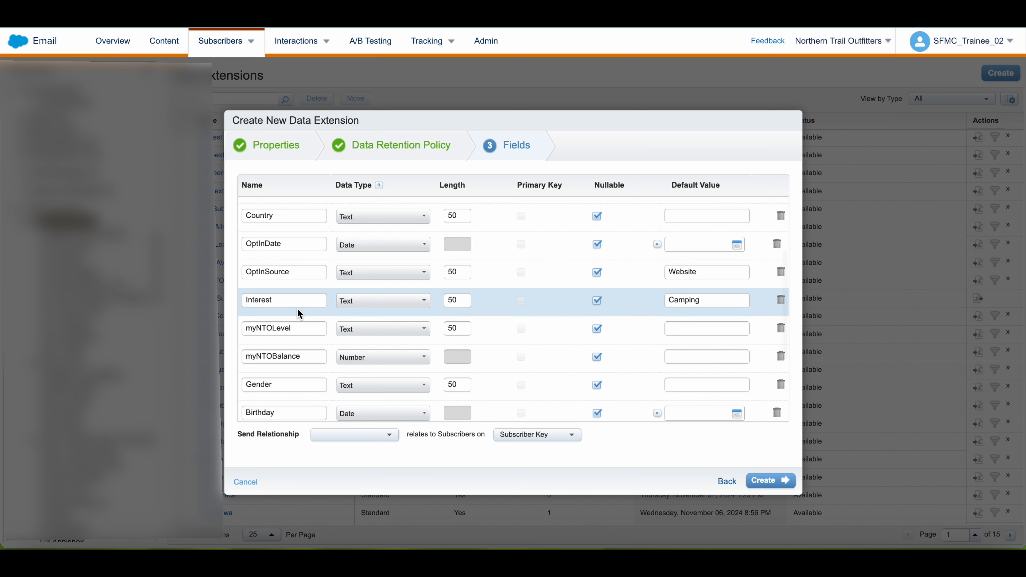
pyautogui.scroll(-3, 300, 313)
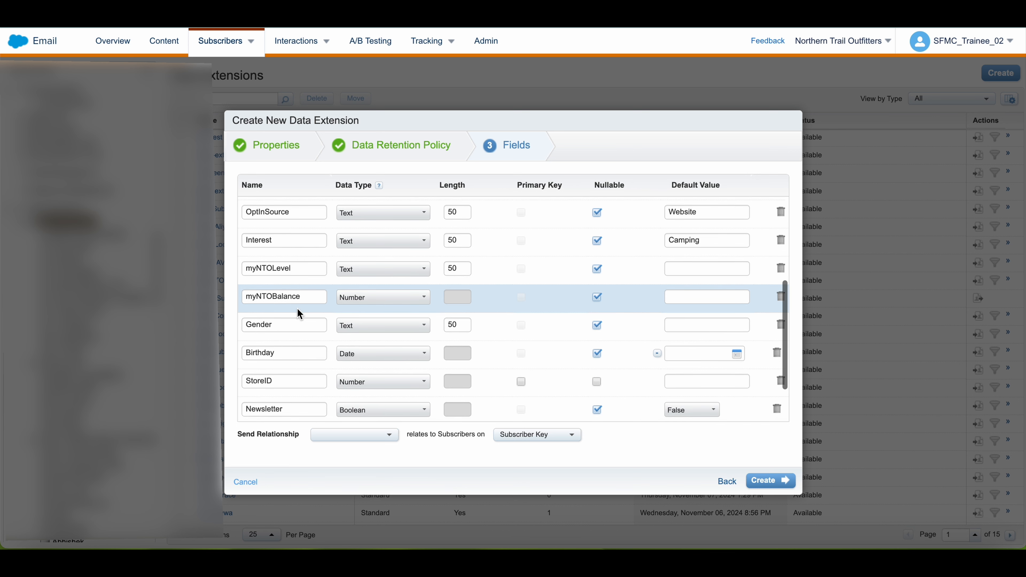
pyautogui.scroll(-2, 300, 314)
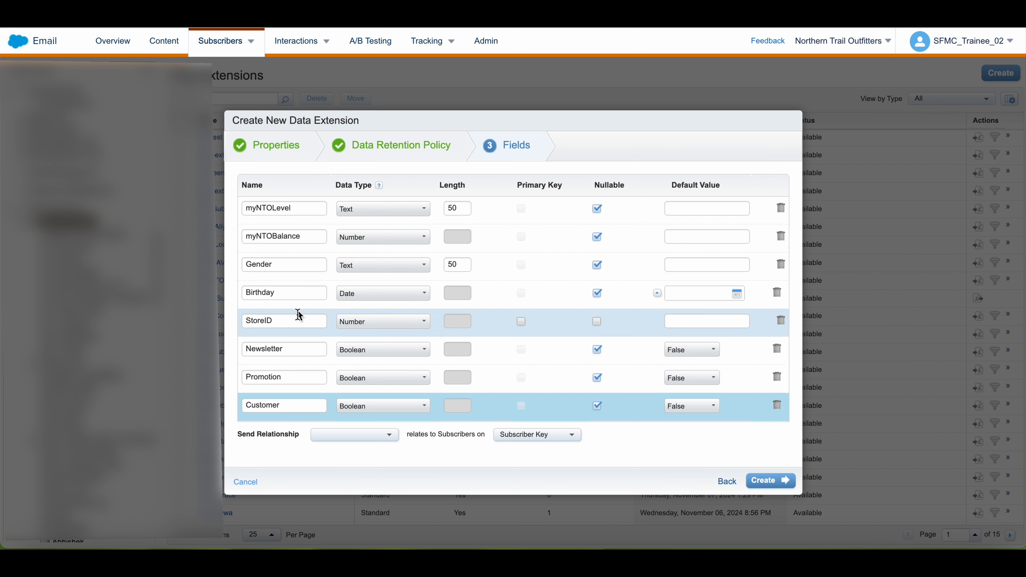
# Set the send relationship to SubscriberKey relating to Subscribers on Subscriber Key, and create the data extension.
pyautogui.click(355, 435)
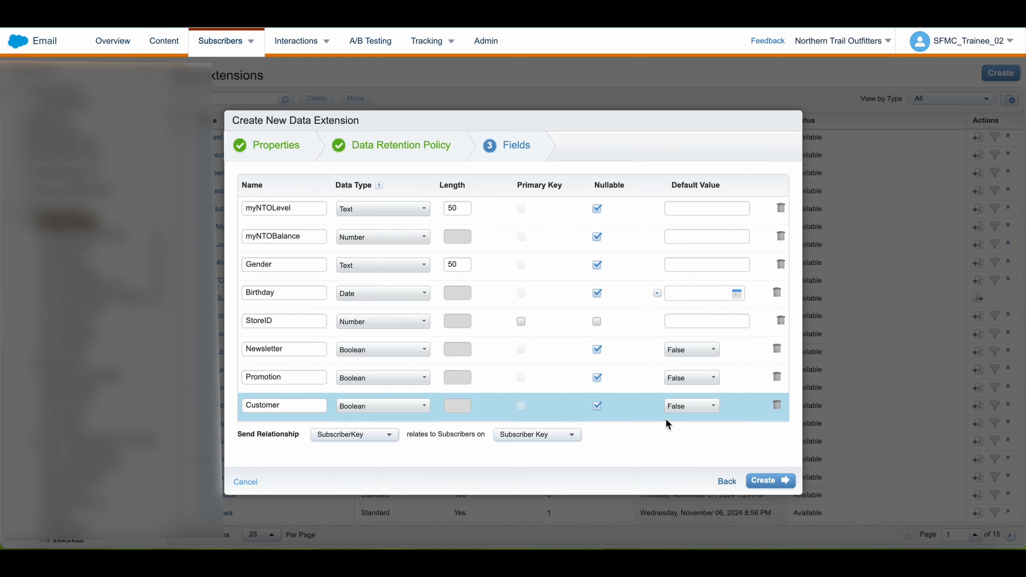
pyautogui.click(760, 478)
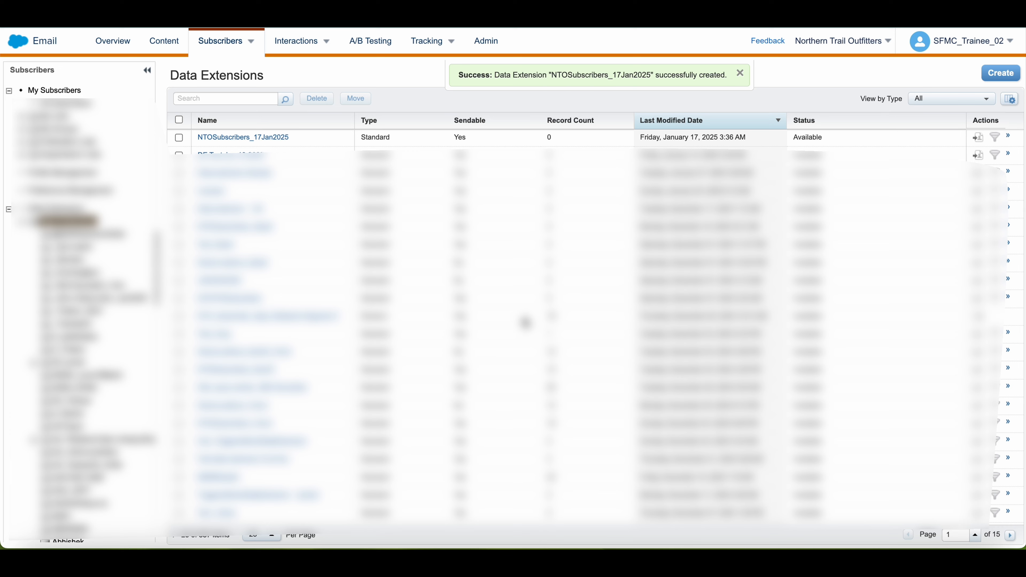
# Open the new NTOSubscribers_17Jan2025 data extension and review its sending settings and full field list.
pyautogui.click(276, 139)
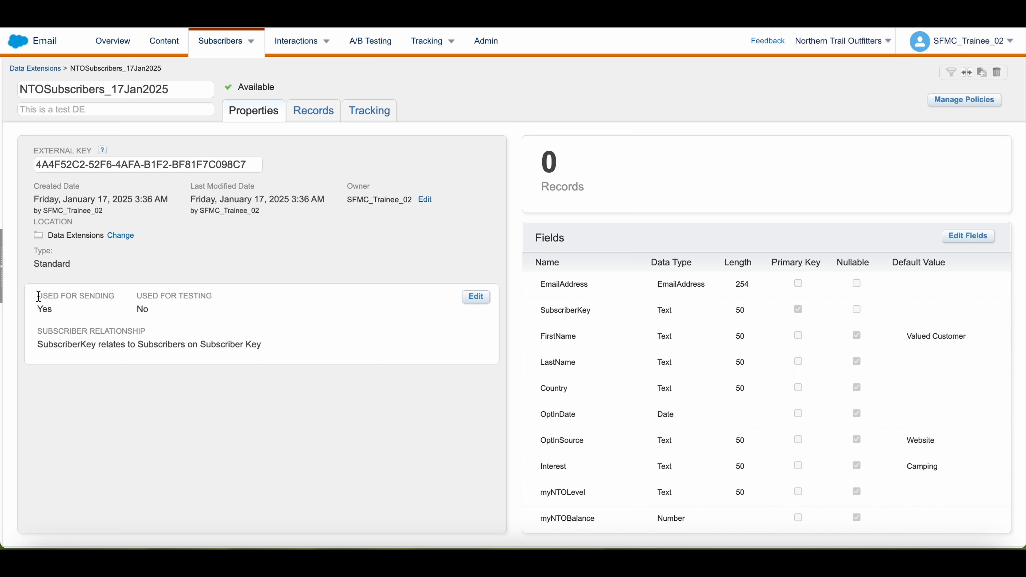
pyautogui.moveTo(35, 295); pyautogui.dragTo(94, 308)
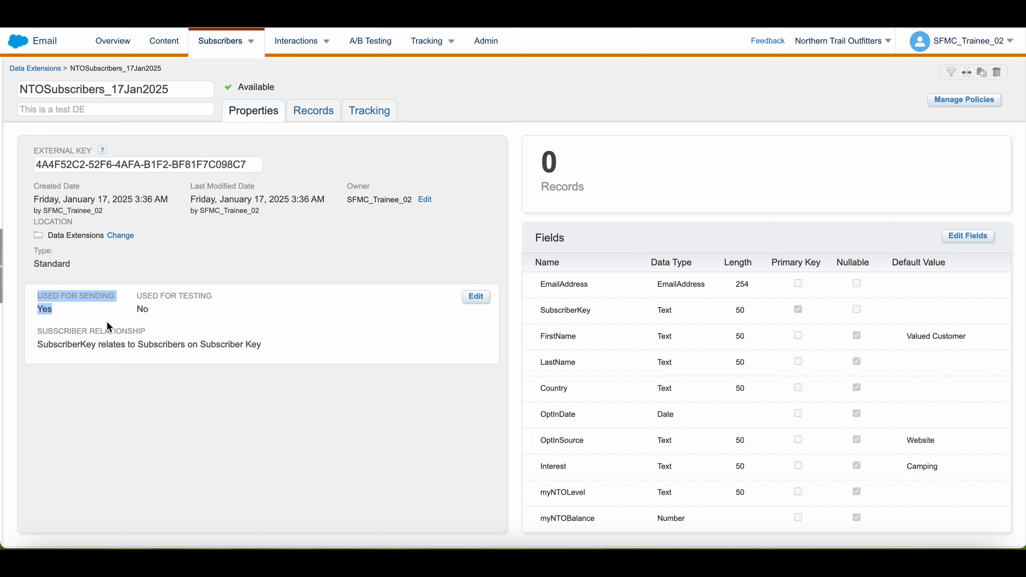
pyautogui.scroll(-2, 616, 355)
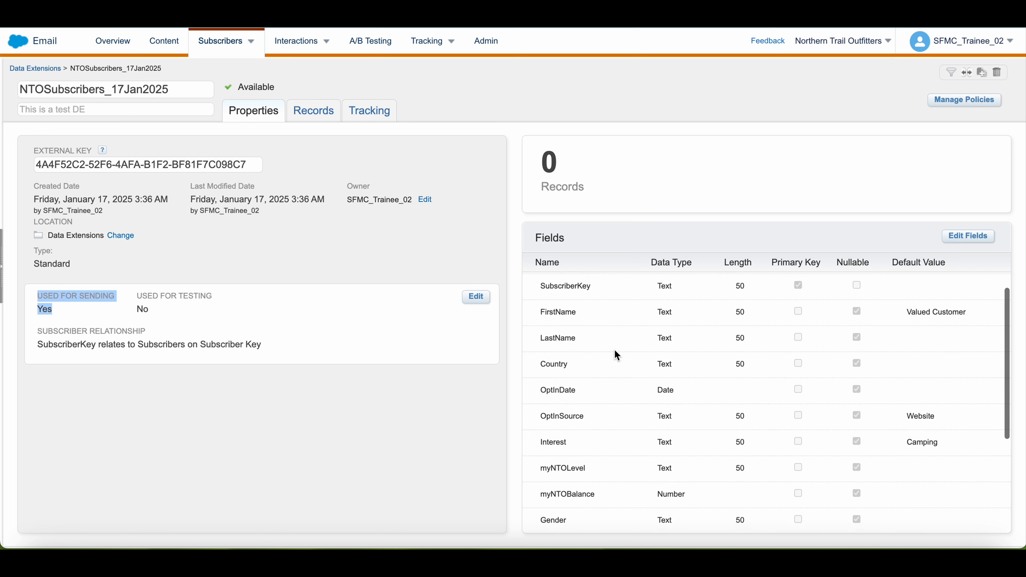
pyautogui.scroll(-4, 616, 355)
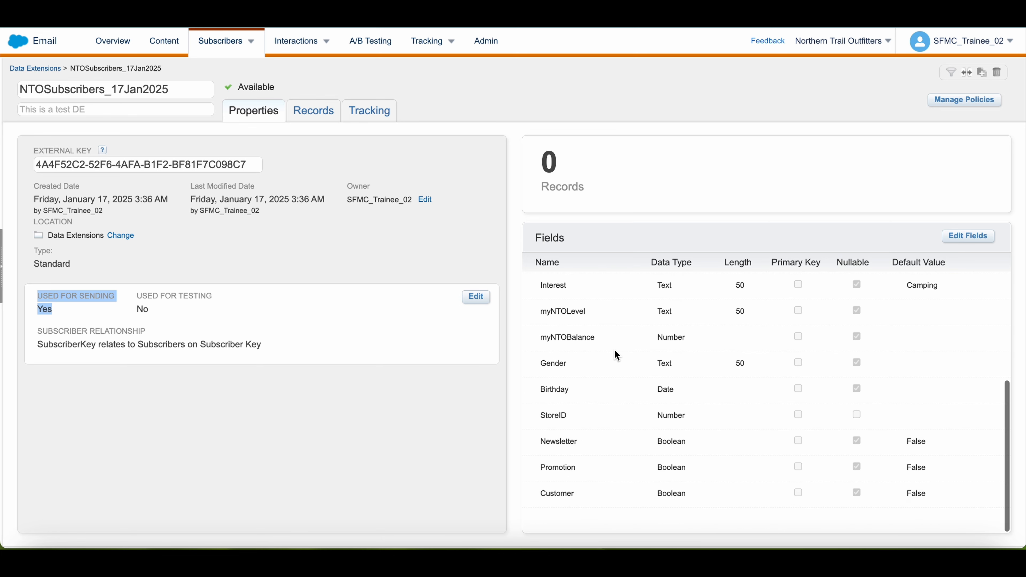
pyautogui.scroll(5, 617, 355)
pyautogui.scroll(2, 617, 355)
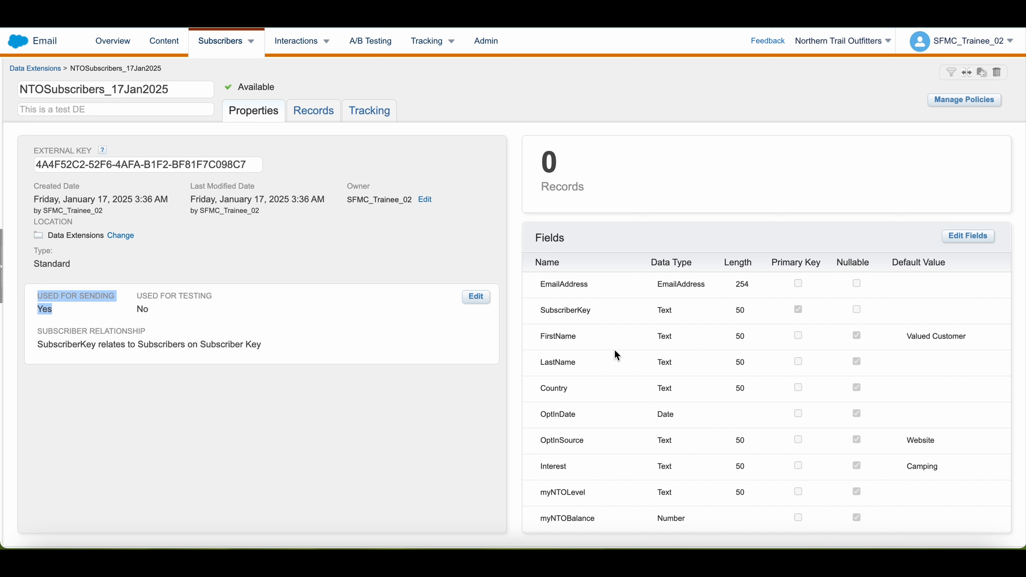